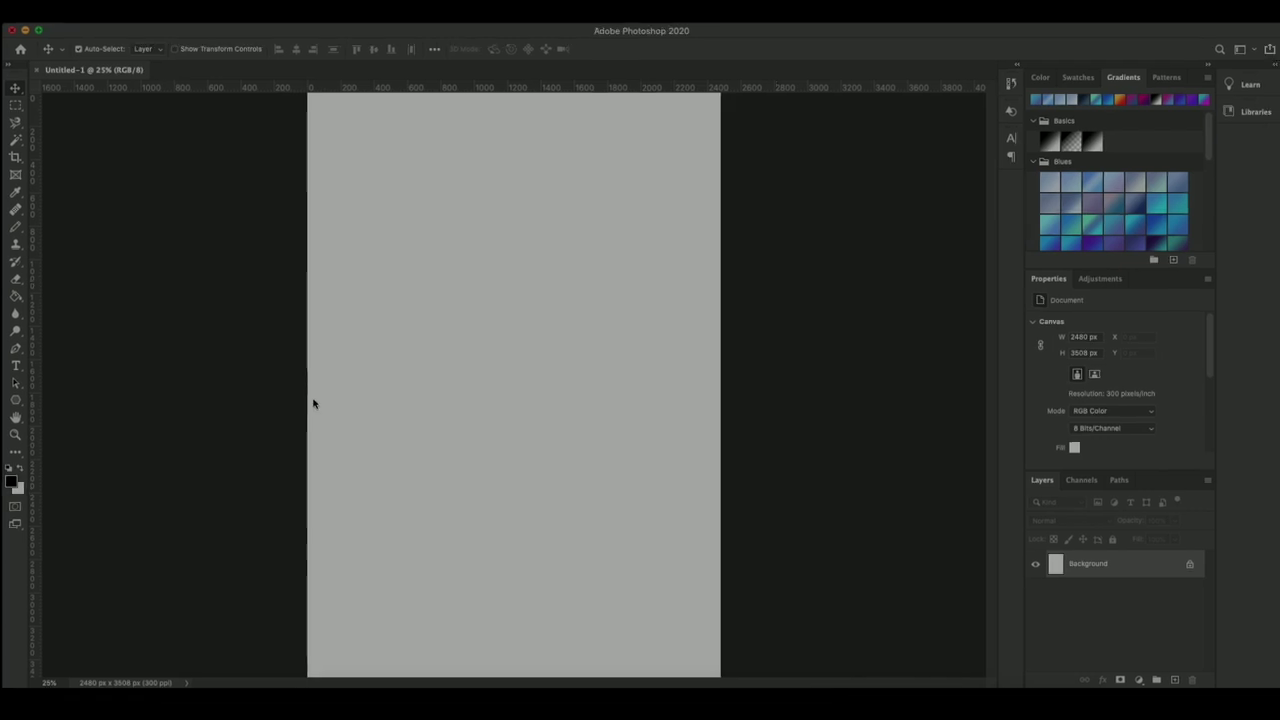
- Open stickers2.jpg and graphics.jpg from the desktop's Print and cut folder in Photoshop as separate documents
{"action": "left_click_drag", "start_coordinate": [109, 30], "coordinate": [193, 222]}
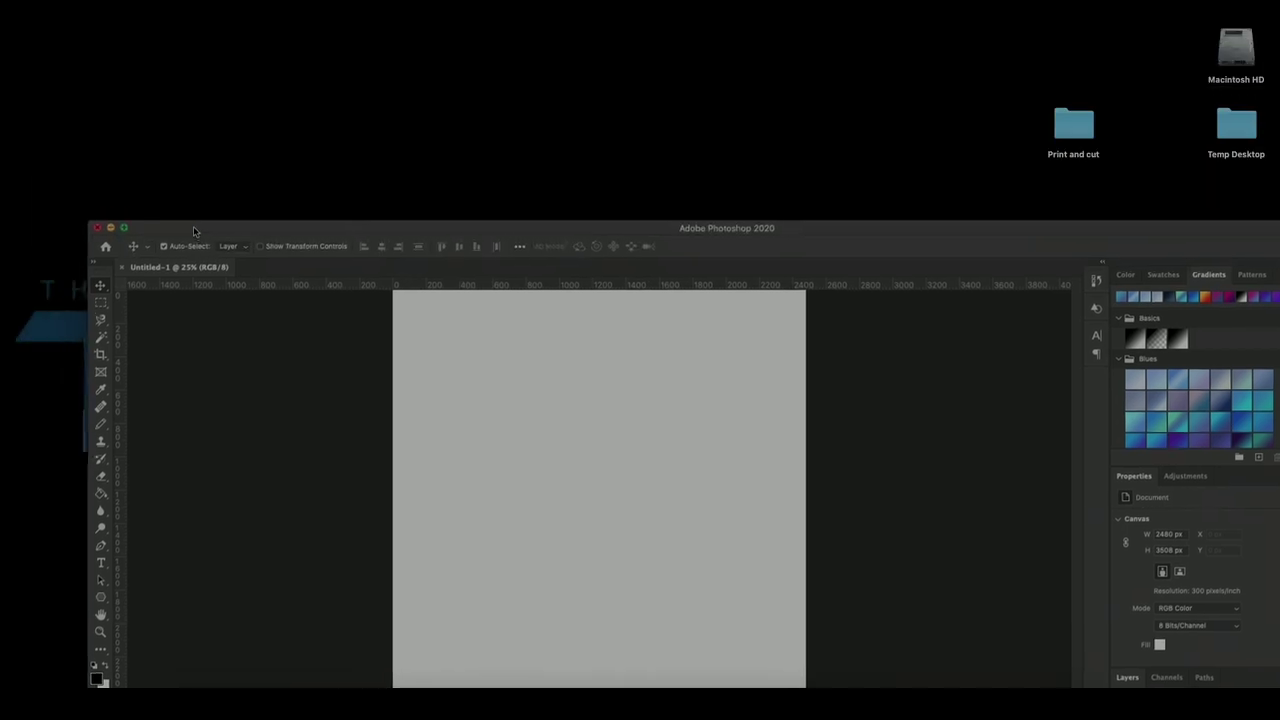
{"action": "double_click", "coordinate": [1088, 125]}
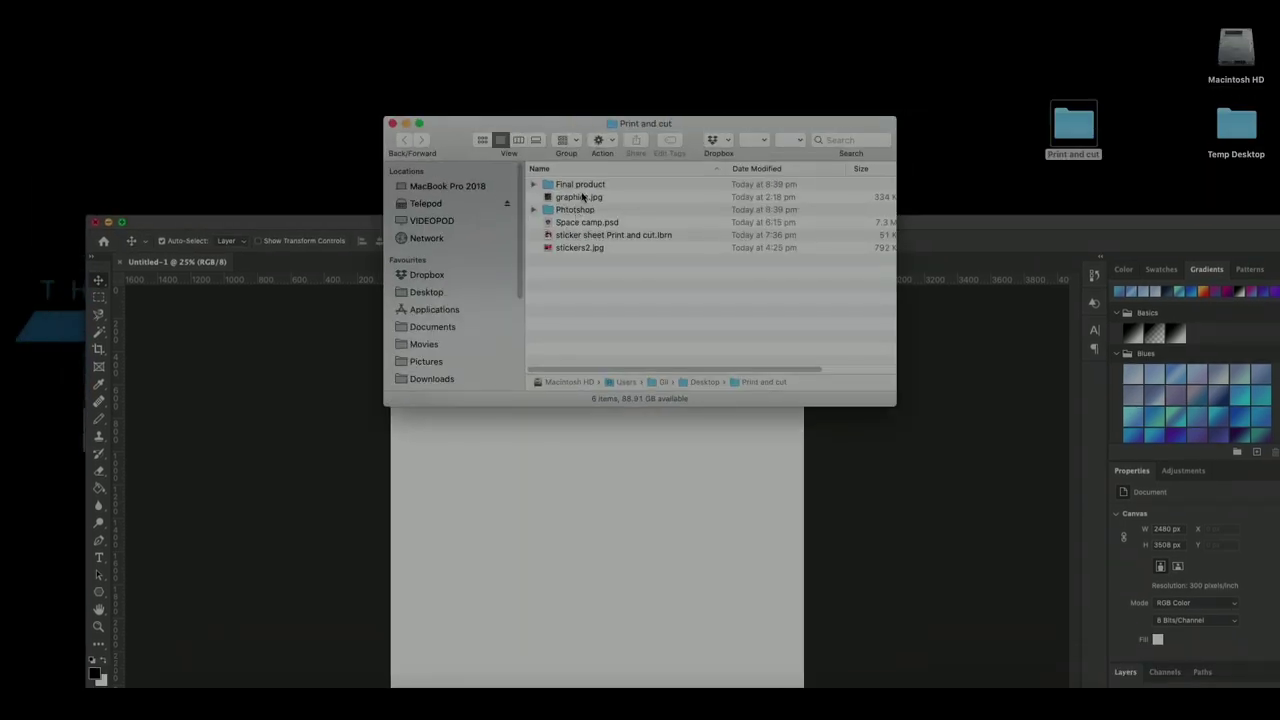
{"action": "left_click", "coordinate": [582, 250]}
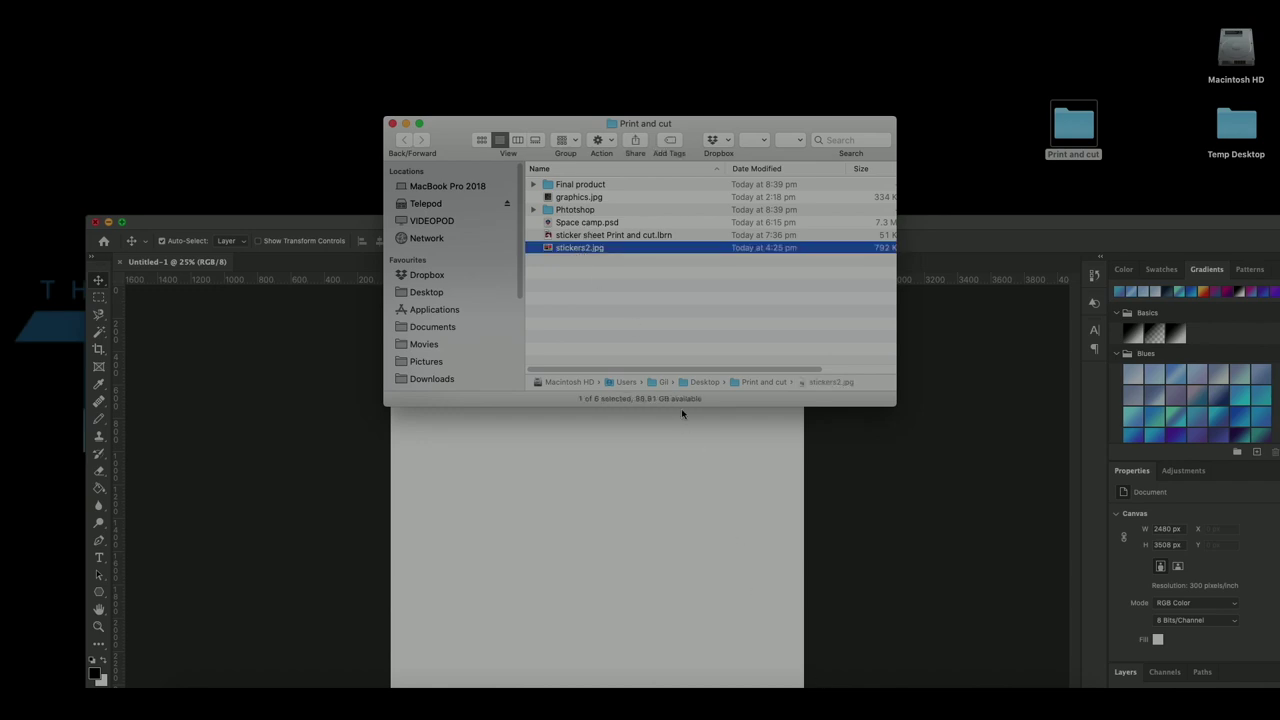
{"action": "left_click_drag", "start_coordinate": [548, 252], "coordinate": [868, 700]}
{"action": "left_click", "coordinate": [650, 188]}
{"action": "left_click_drag", "start_coordinate": [590, 200], "coordinate": [868, 700]}
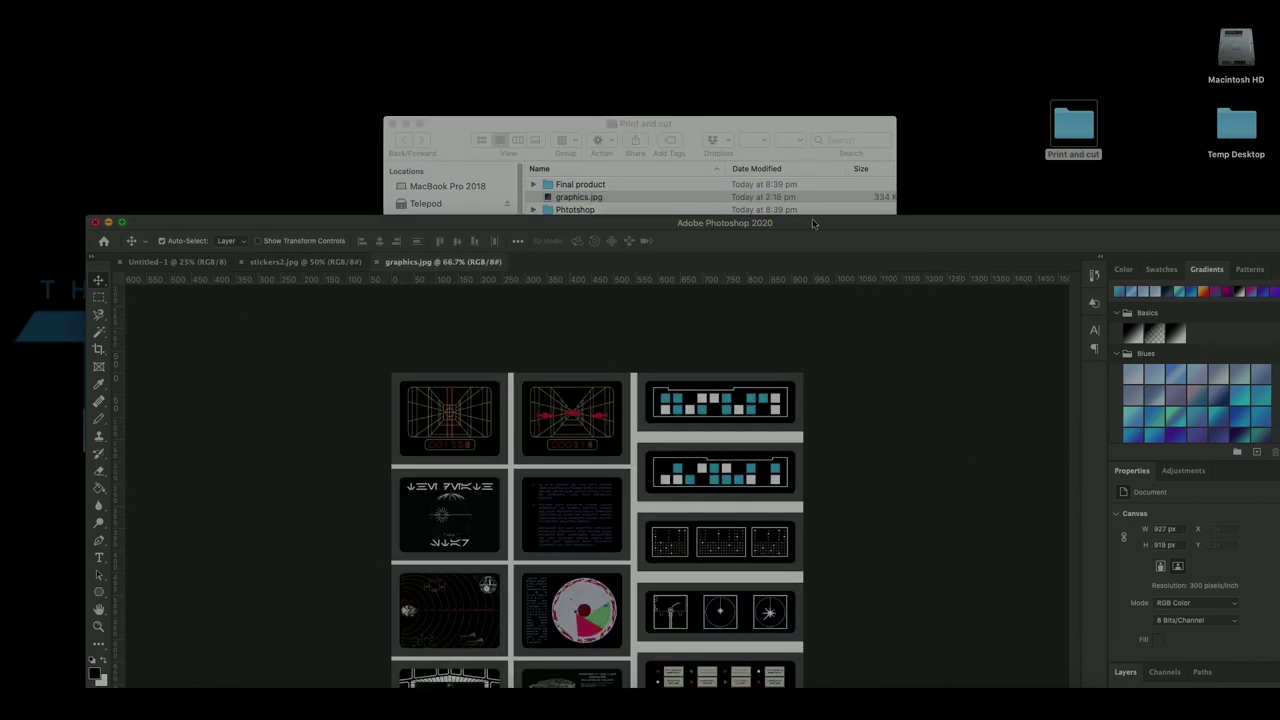
{"action": "double_click", "coordinate": [813, 224]}
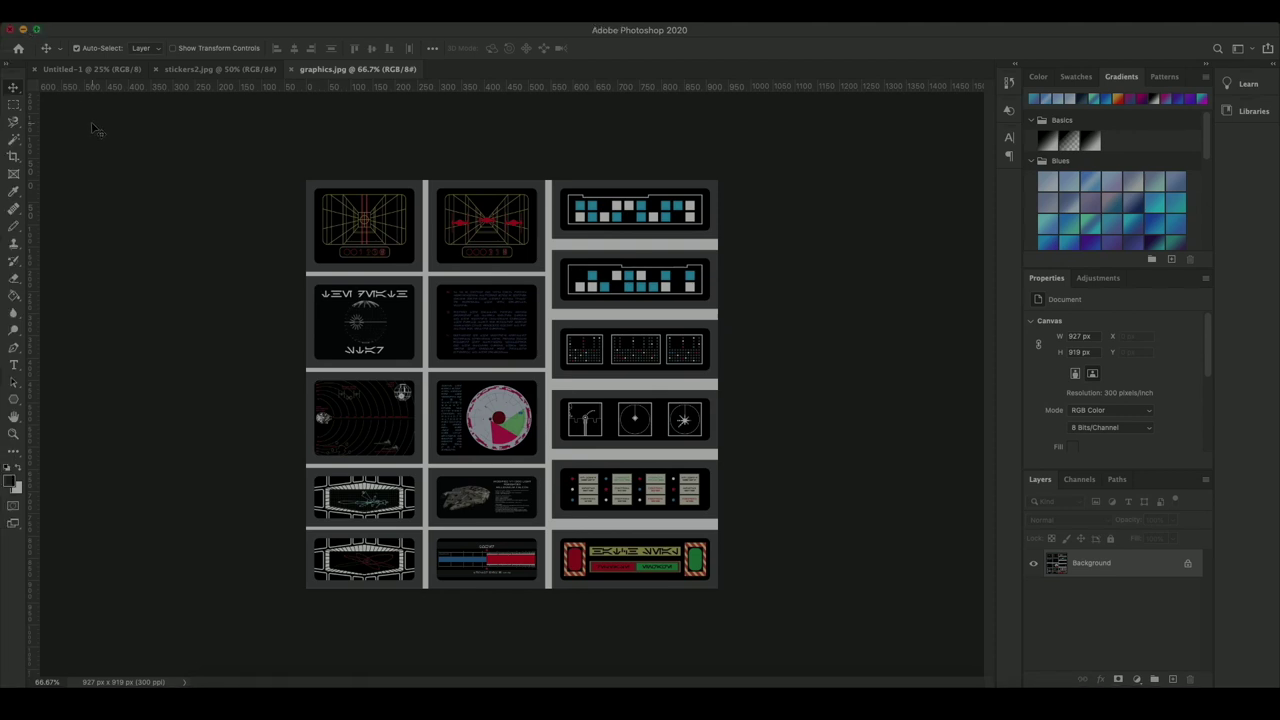
- Copy the entire stickers2.jpg image into the Untitled-1 document and place it in the upper part of the page
{"action": "left_click", "coordinate": [228, 72]}
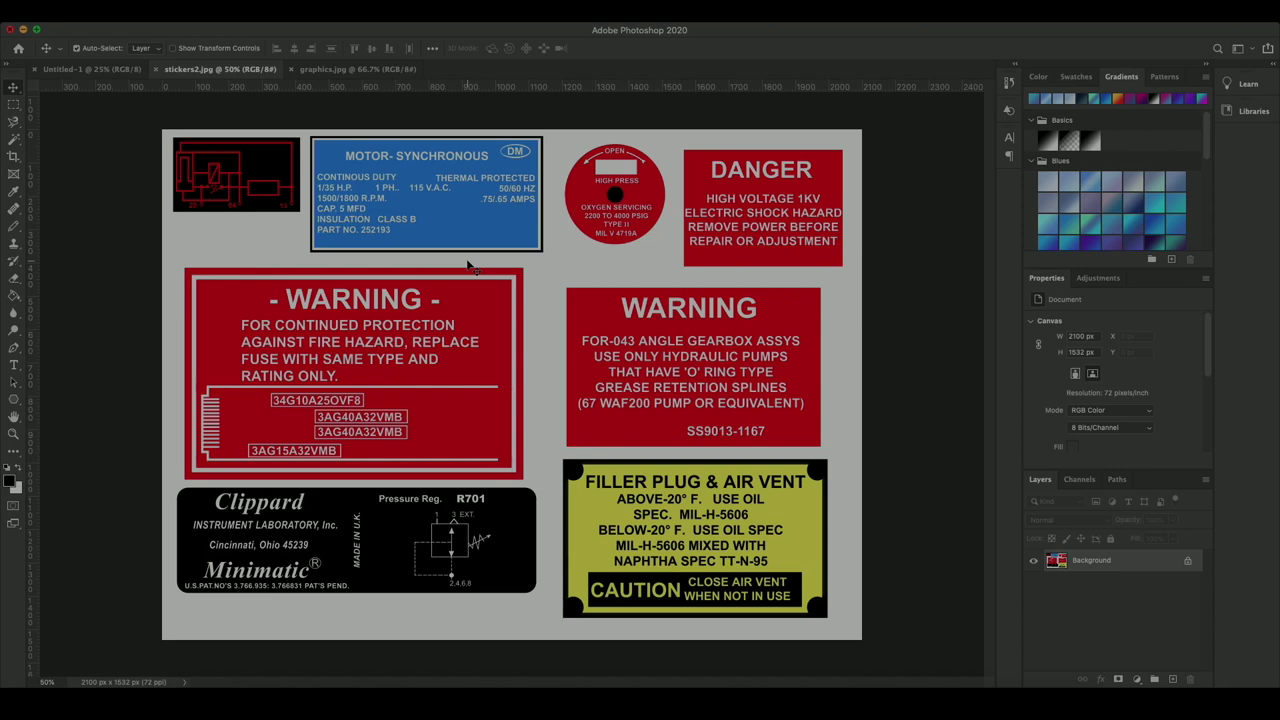
{"action": "key", "text": "ctrl+a"}
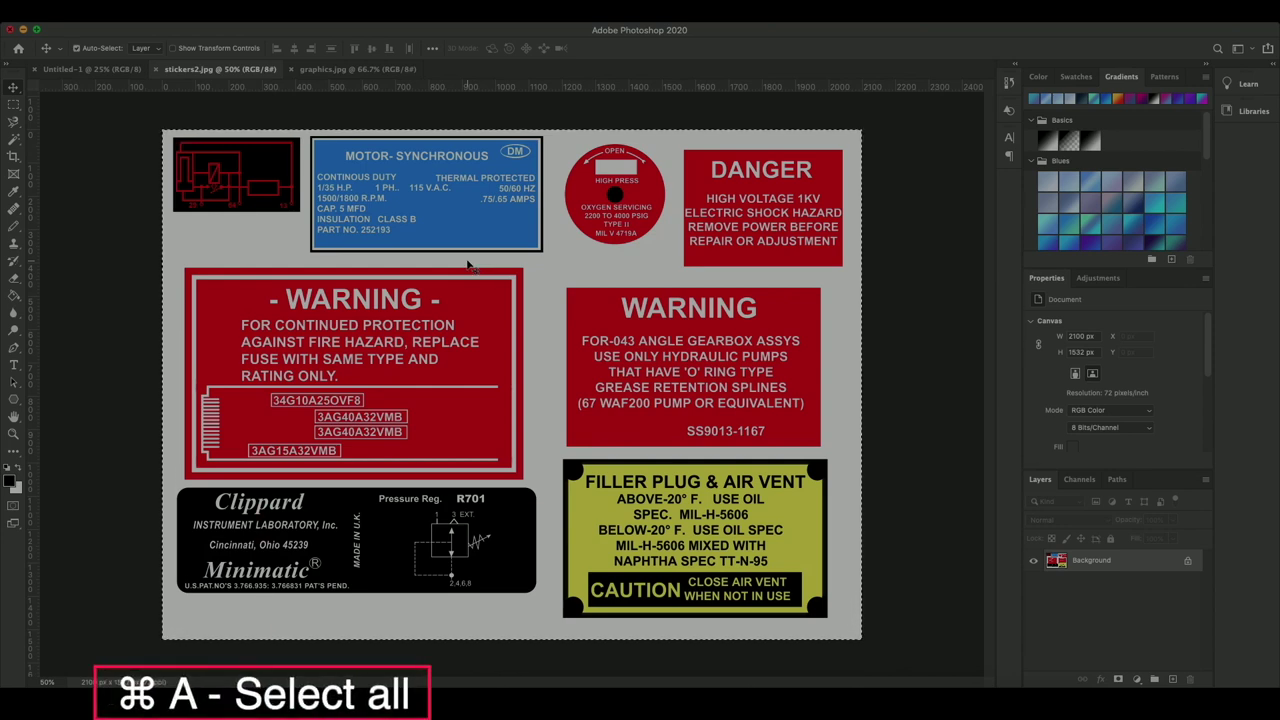
{"action": "key", "text": "ctrl+shift+Tab"}
{"action": "key", "text": "ctrl+v"}
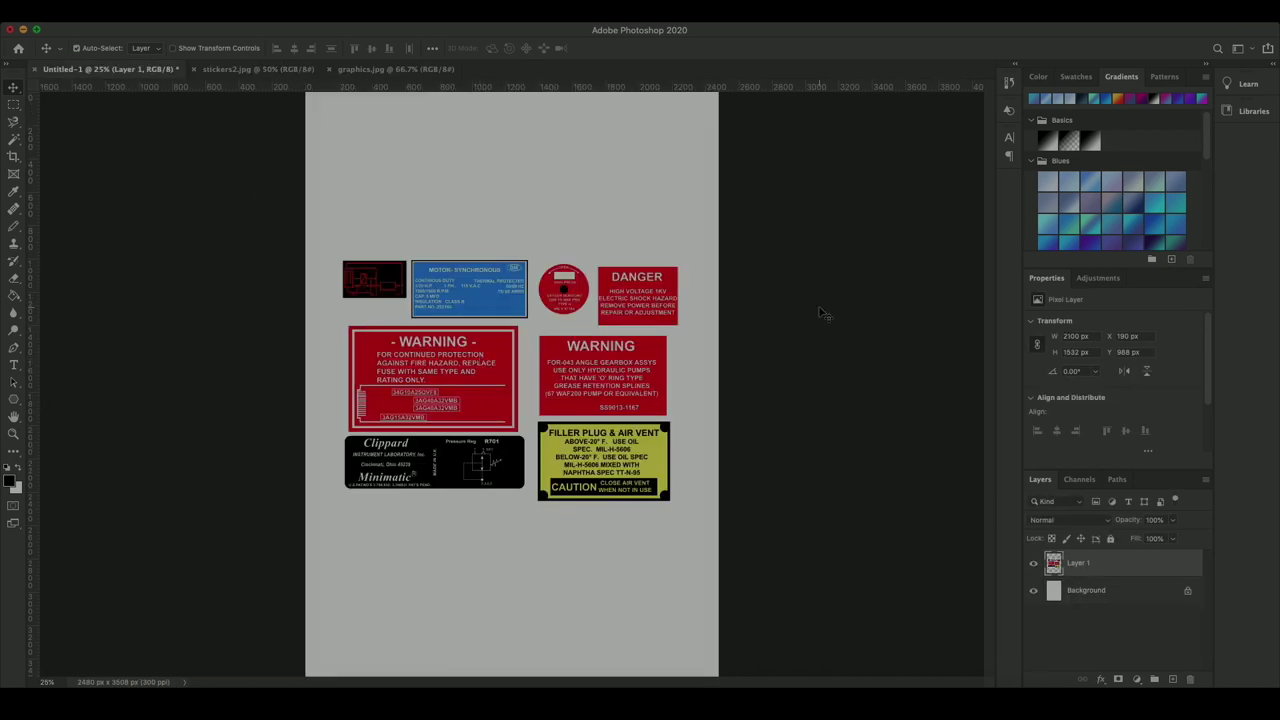
{"action": "left_click_drag", "start_coordinate": [484, 399], "coordinate": [484, 253]}
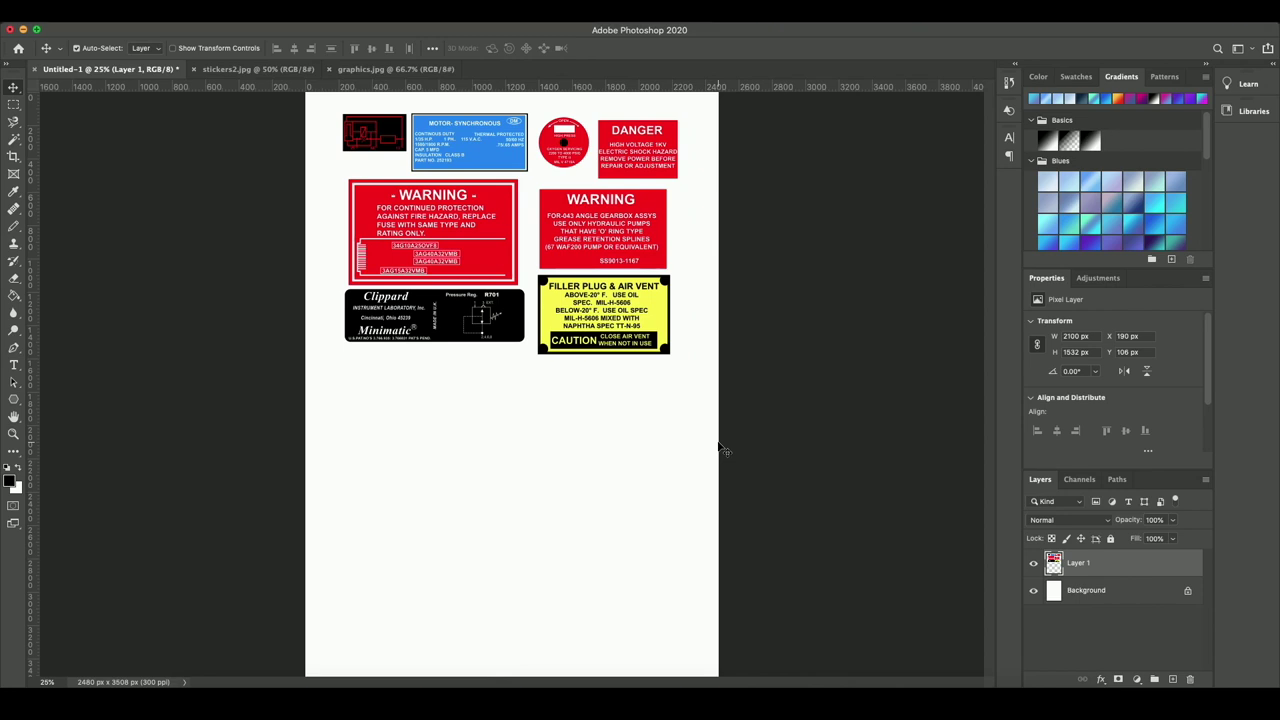
- Copy the entire graphics.jpg image into Untitled-1 and place it in the lower part of the page
{"action": "left_click", "coordinate": [418, 71]}
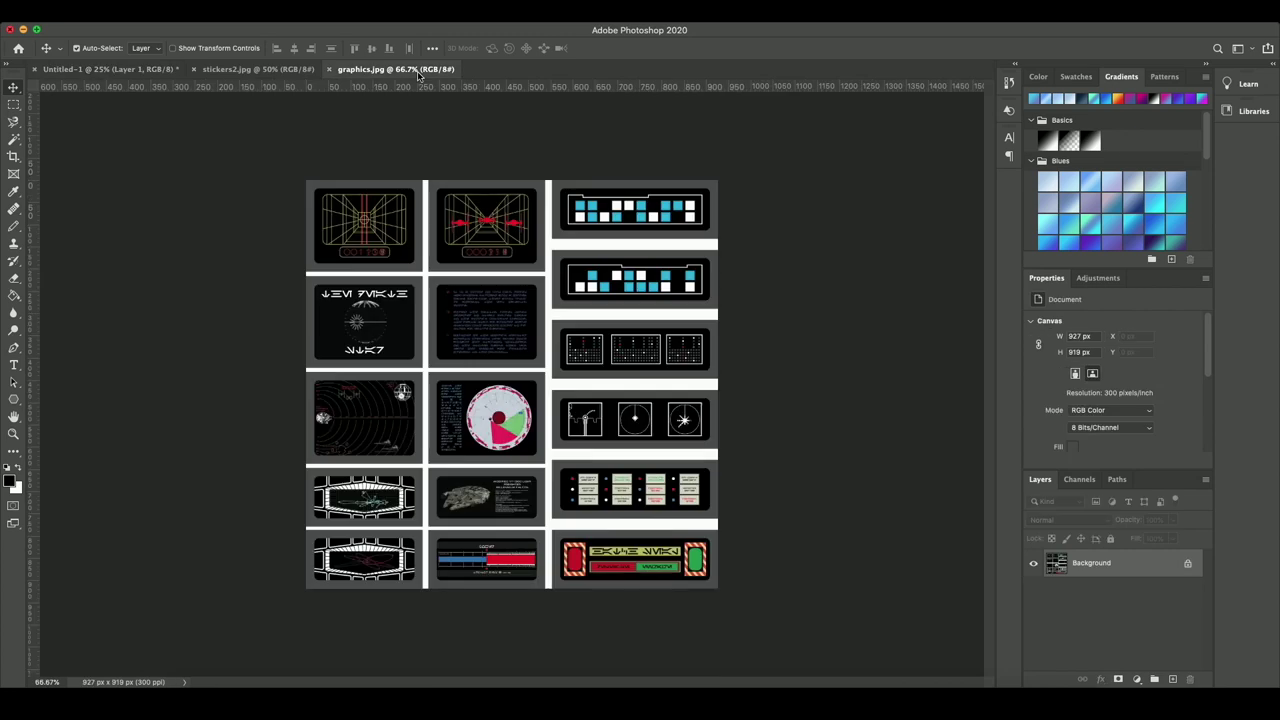
{"action": "key", "text": "super+a"}
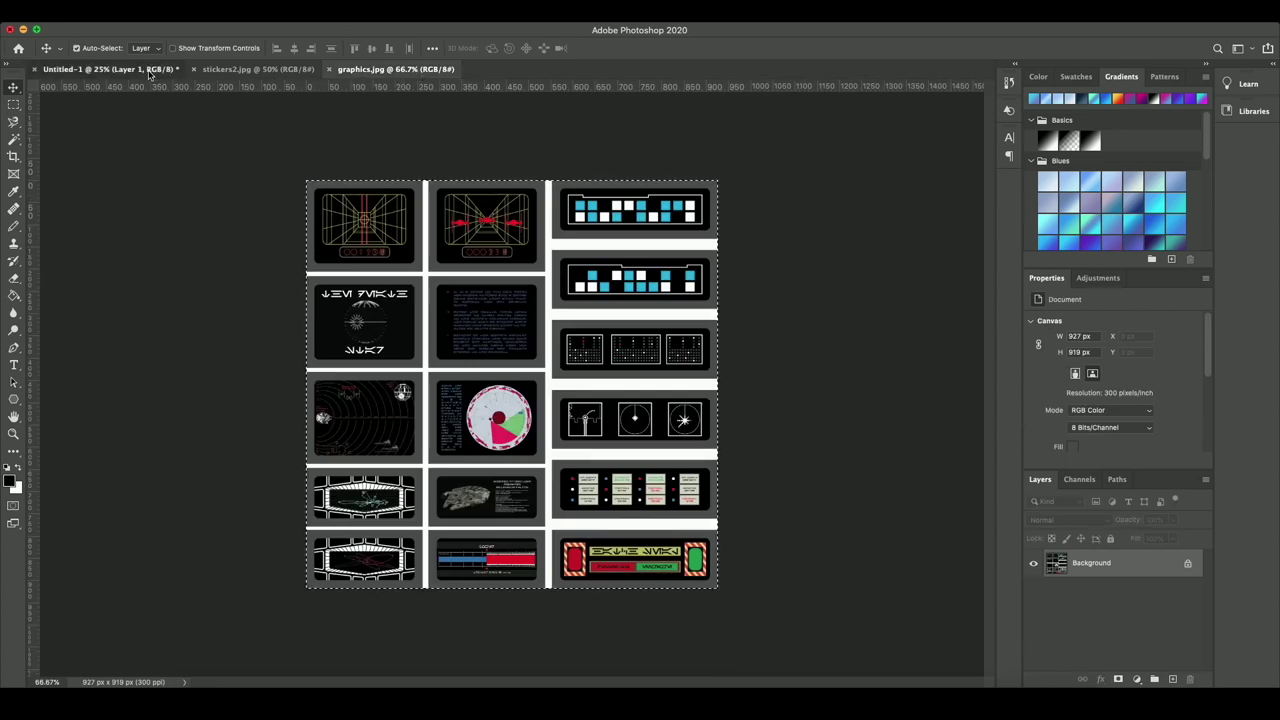
{"action": "left_click", "coordinate": [110, 69]}
{"action": "key", "text": "super+v"}
{"action": "left_click_drag", "start_coordinate": [503, 398], "coordinate": [437, 553]}
- Scale the pasted display-panel graphics proportionally to about 170.57% and position them just below the sticker labels
{"action": "key", "text": "super+t"}
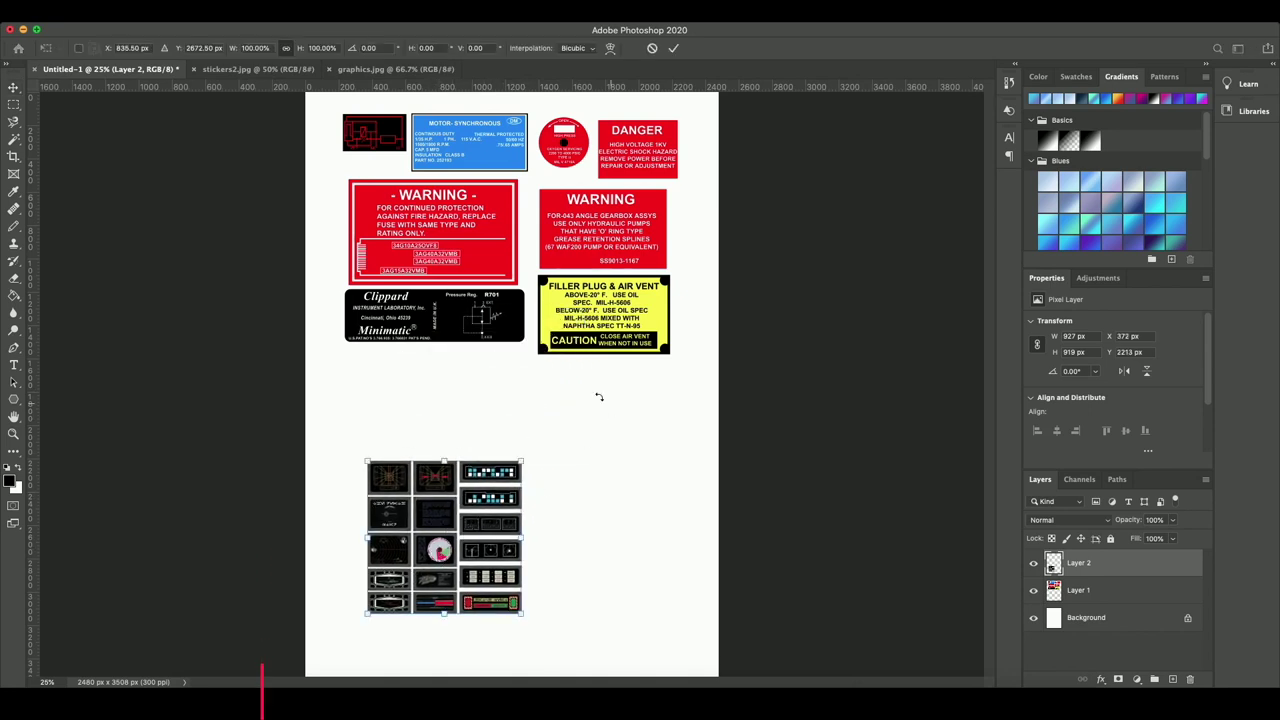
{"action": "left_click_drag", "start_coordinate": [524, 463], "coordinate": [650, 385]}
{"action": "left_click_drag", "start_coordinate": [497, 447], "coordinate": [475, 460]}
{"action": "left_click_drag", "start_coordinate": [600, 375], "coordinate": [608, 366]}
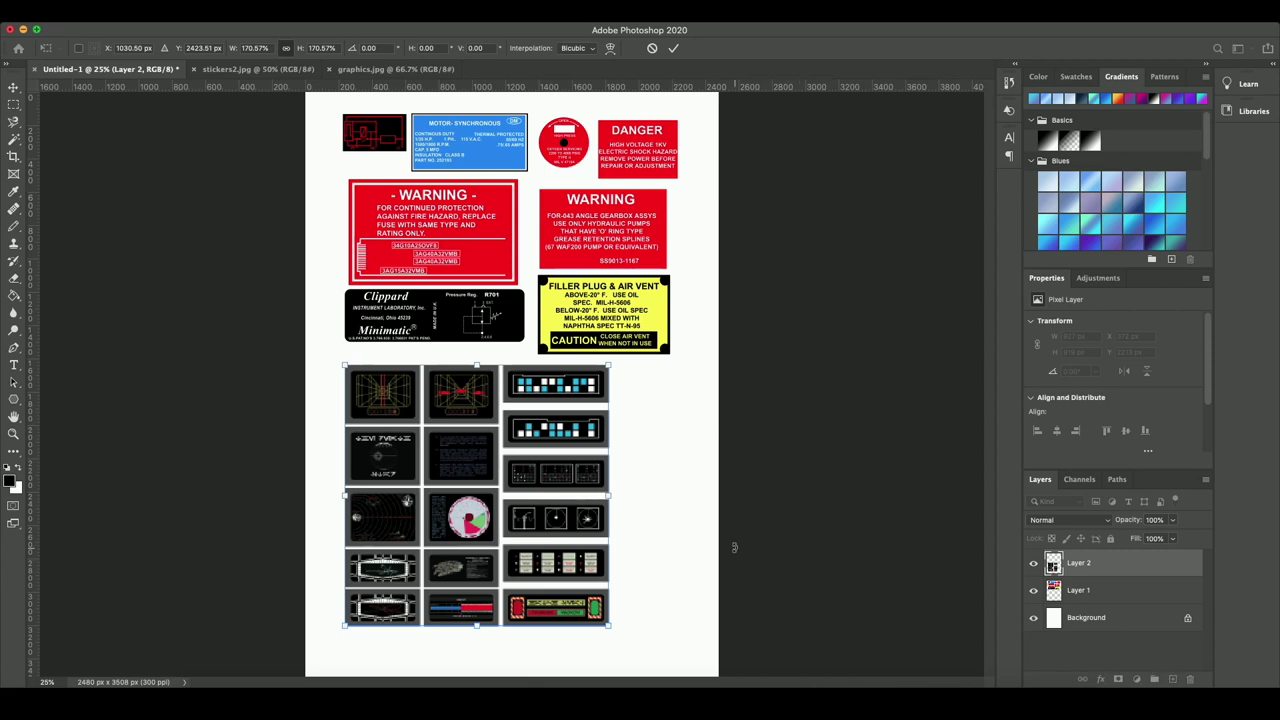
{"action": "key", "text": "Return"}
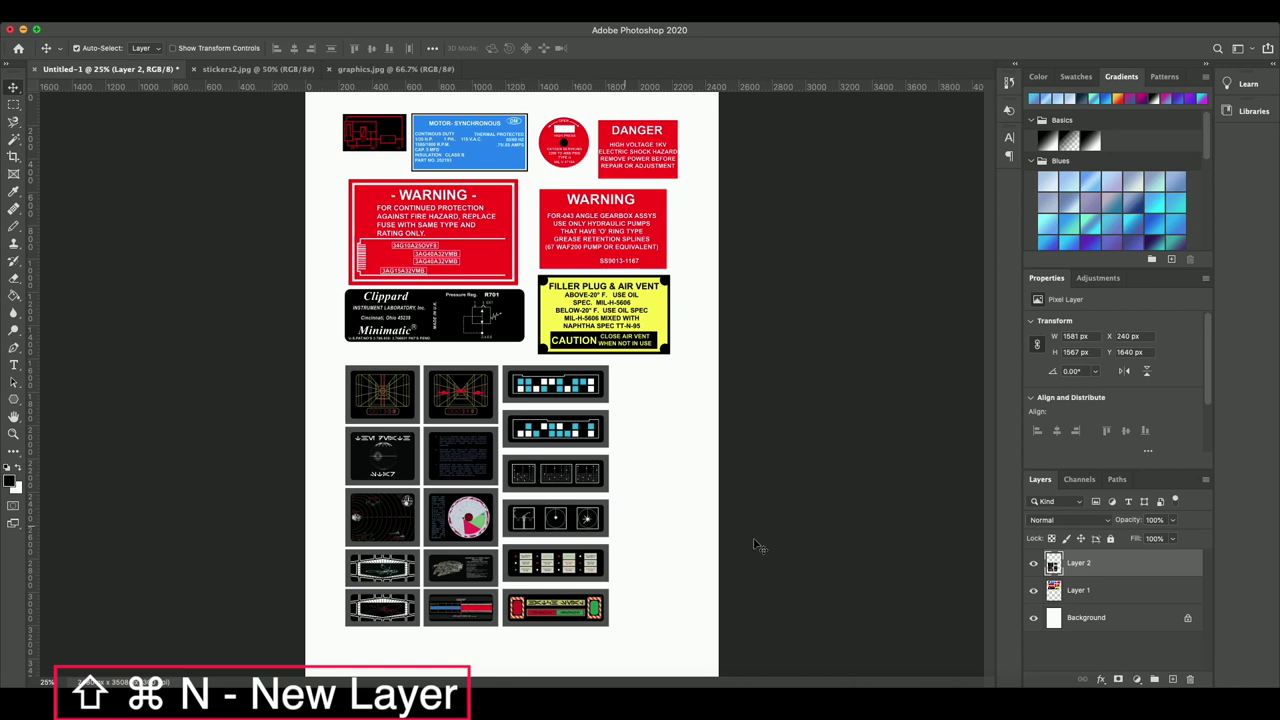
- Create a black horizontal bar about 354 by 43 px on a new layer, in the empty area beside the panel graphics
{"action": "left_click", "coordinate": [1170, 680]}
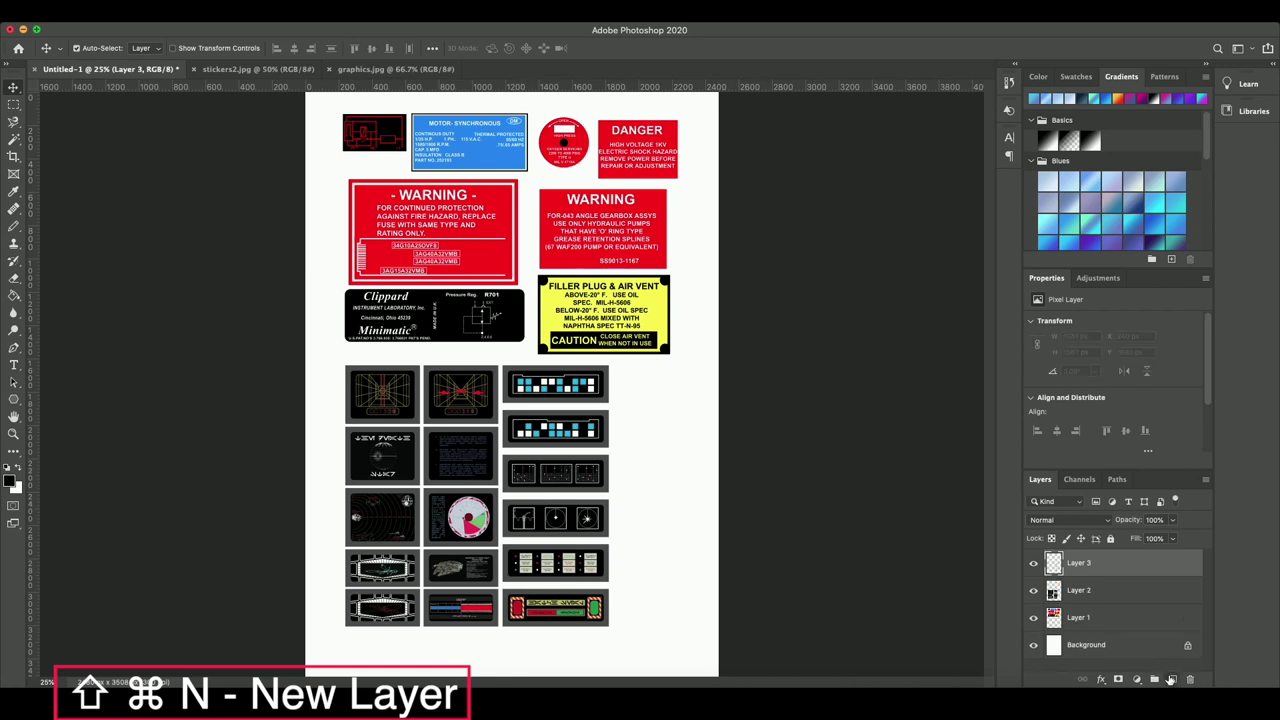
{"action": "key", "text": "m"}
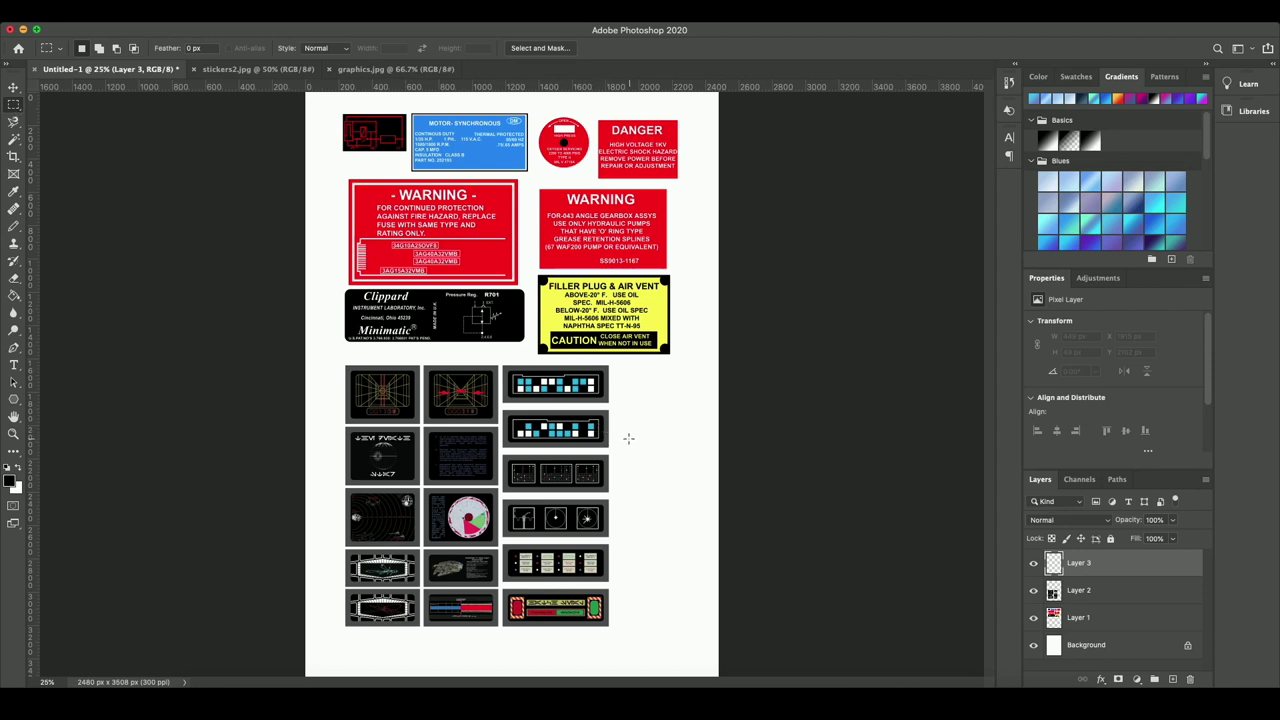
{"action": "left_click_drag", "start_coordinate": [626, 441], "coordinate": [692, 449]}
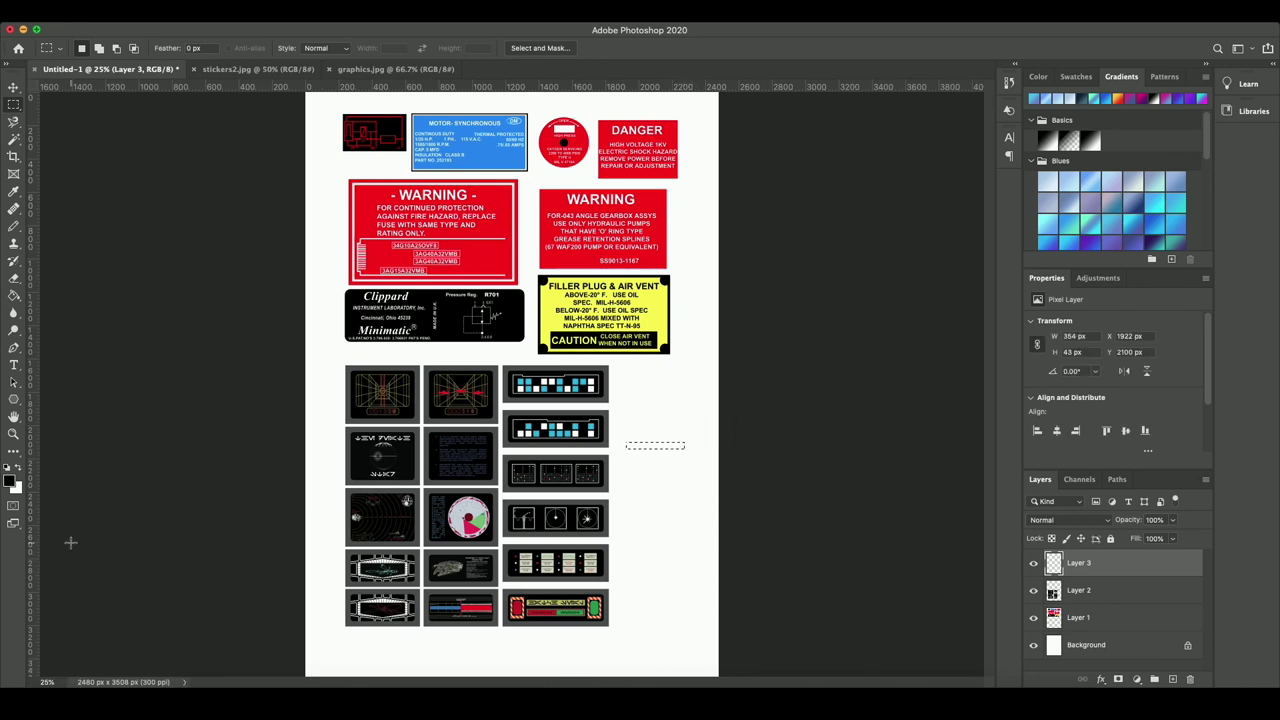
{"action": "left_click", "coordinate": [14, 296]}
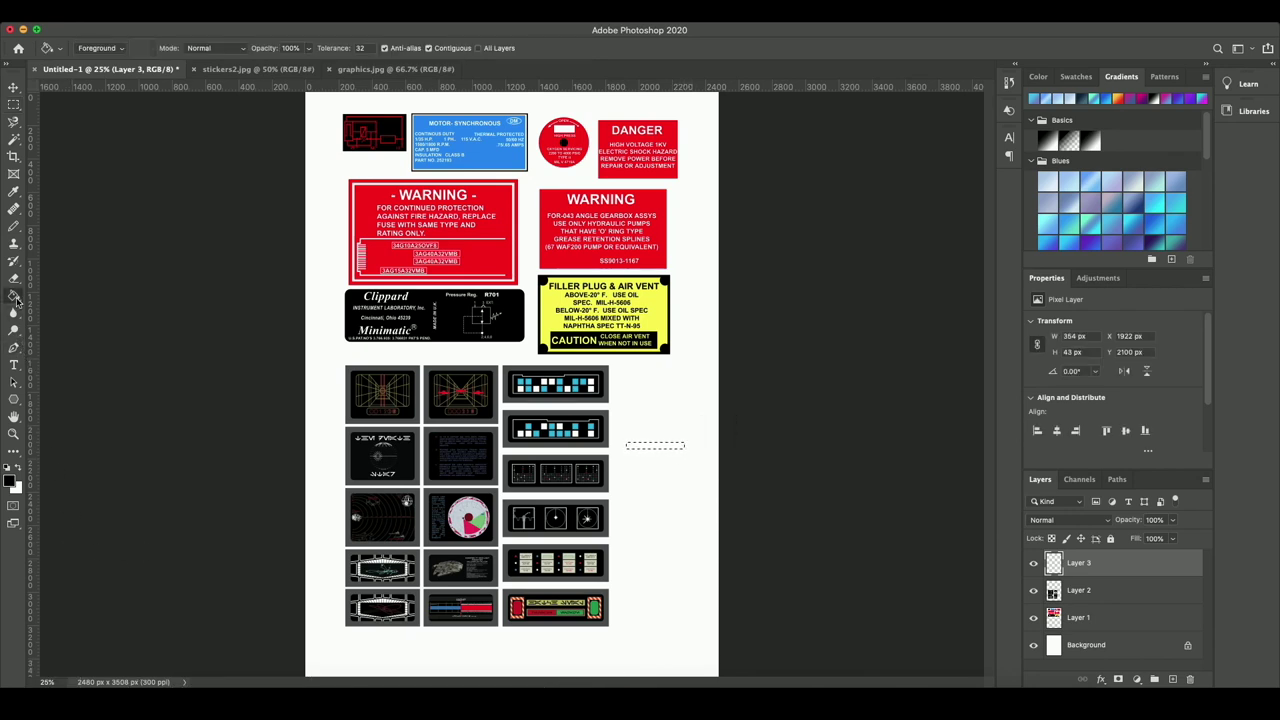
{"action": "left_click", "coordinate": [664, 450]}
{"action": "key", "text": "ctrl+d"}
- Duplicate the black bar on its own layer, rotate the copy 90° and centre it over the original to form a cross
{"action": "key", "text": "ctrl+shift+alt+n"}
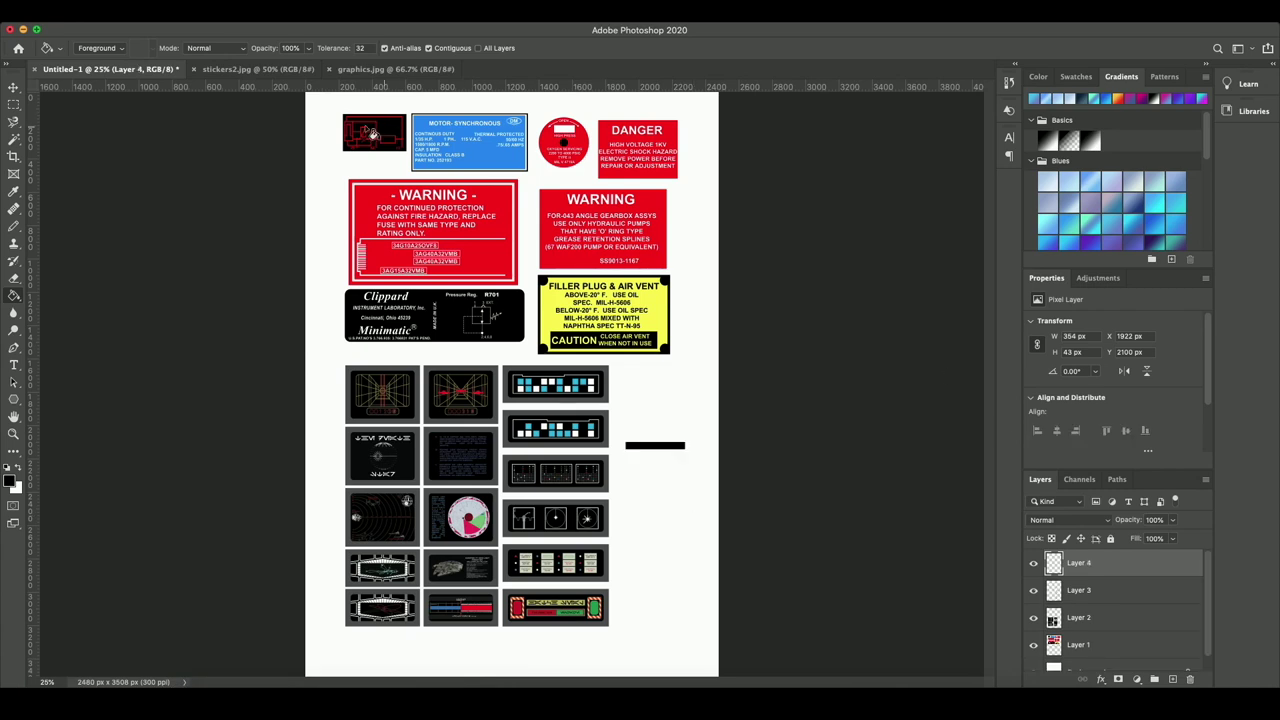
{"action": "left_click", "coordinate": [13, 88]}
{"action": "left_click_drag", "start_coordinate": [662, 447], "coordinate": [660, 426]}
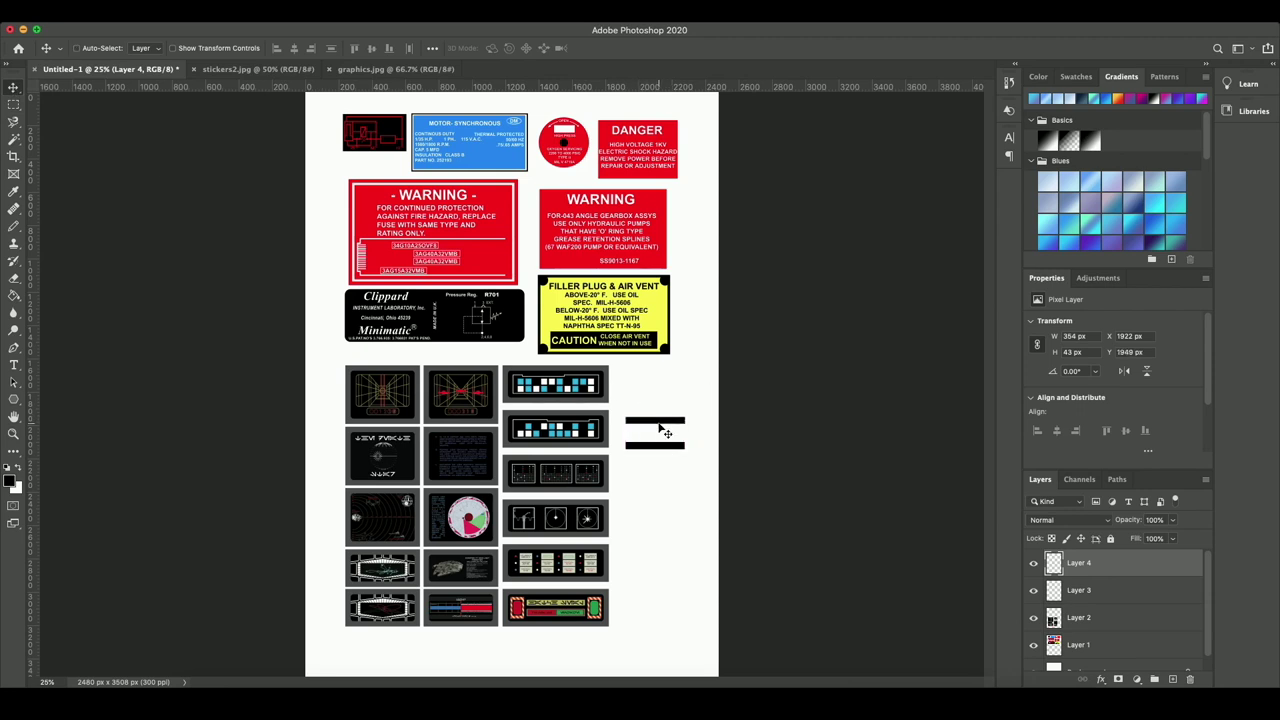
{"action": "key", "text": "ctrl+t"}
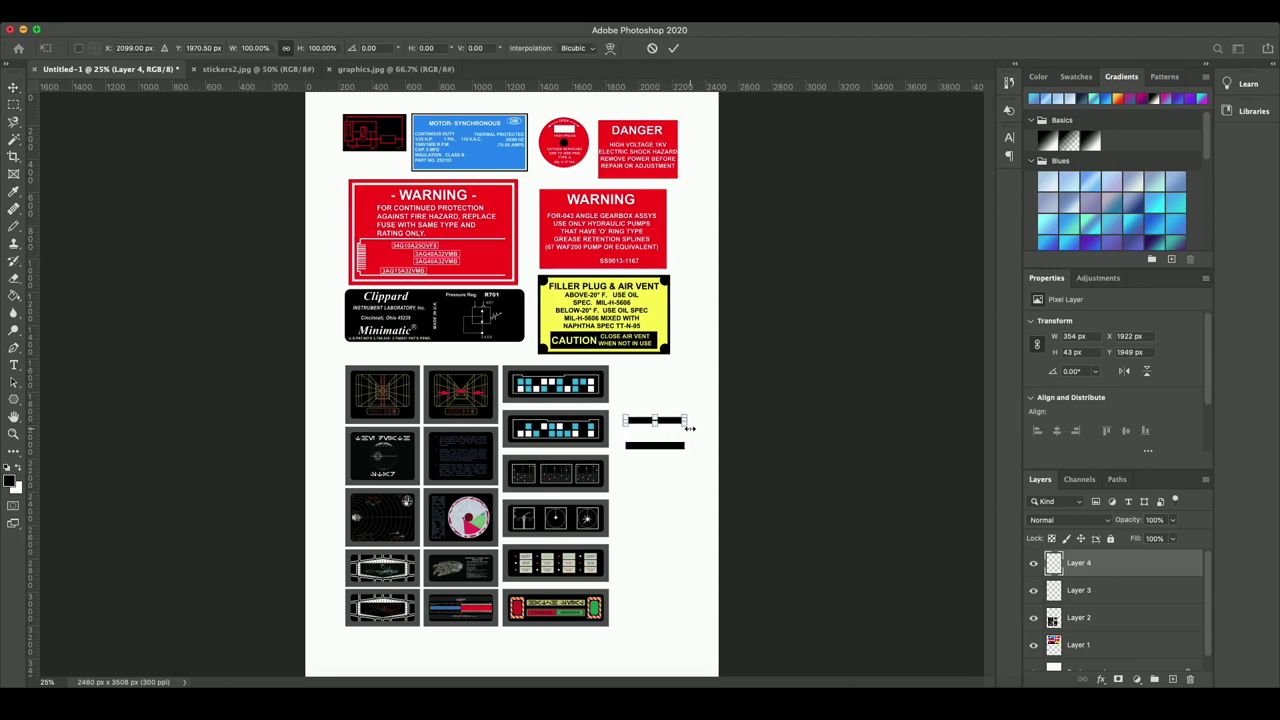
{"action": "left_click_drag", "start_coordinate": [691, 431], "coordinate": [650, 447]}
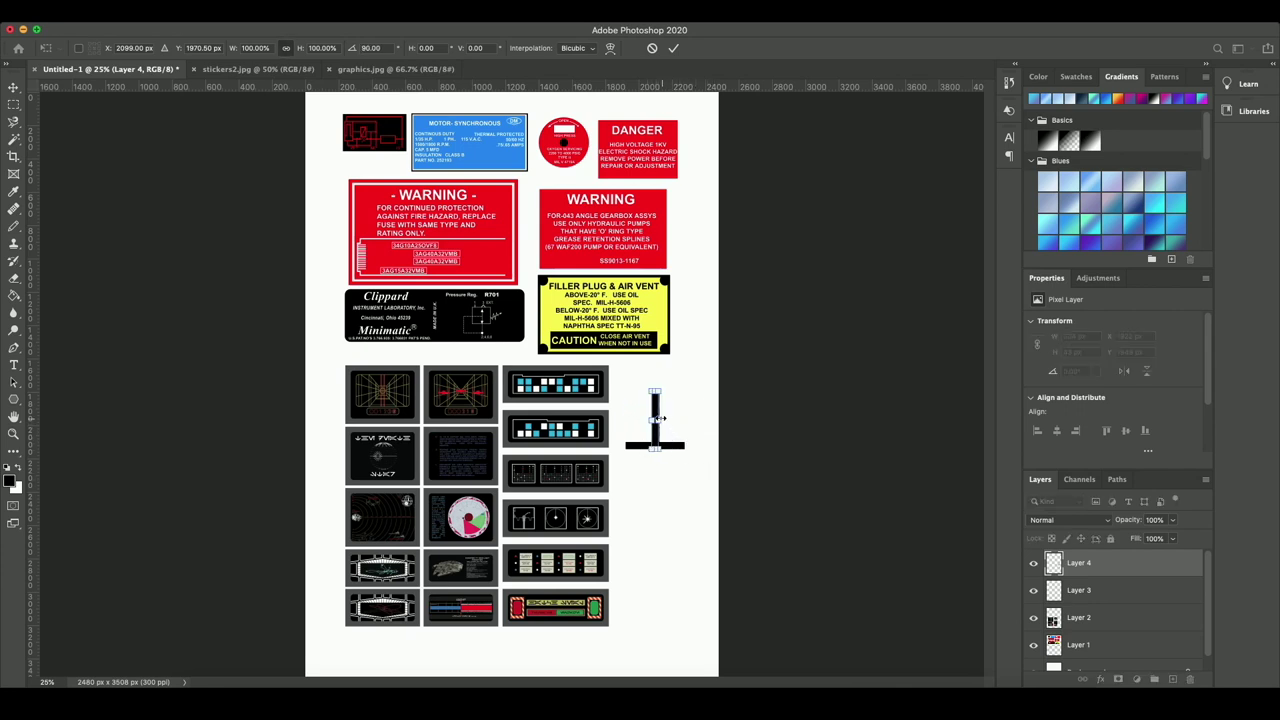
{"action": "left_click", "coordinate": [13, 88]}
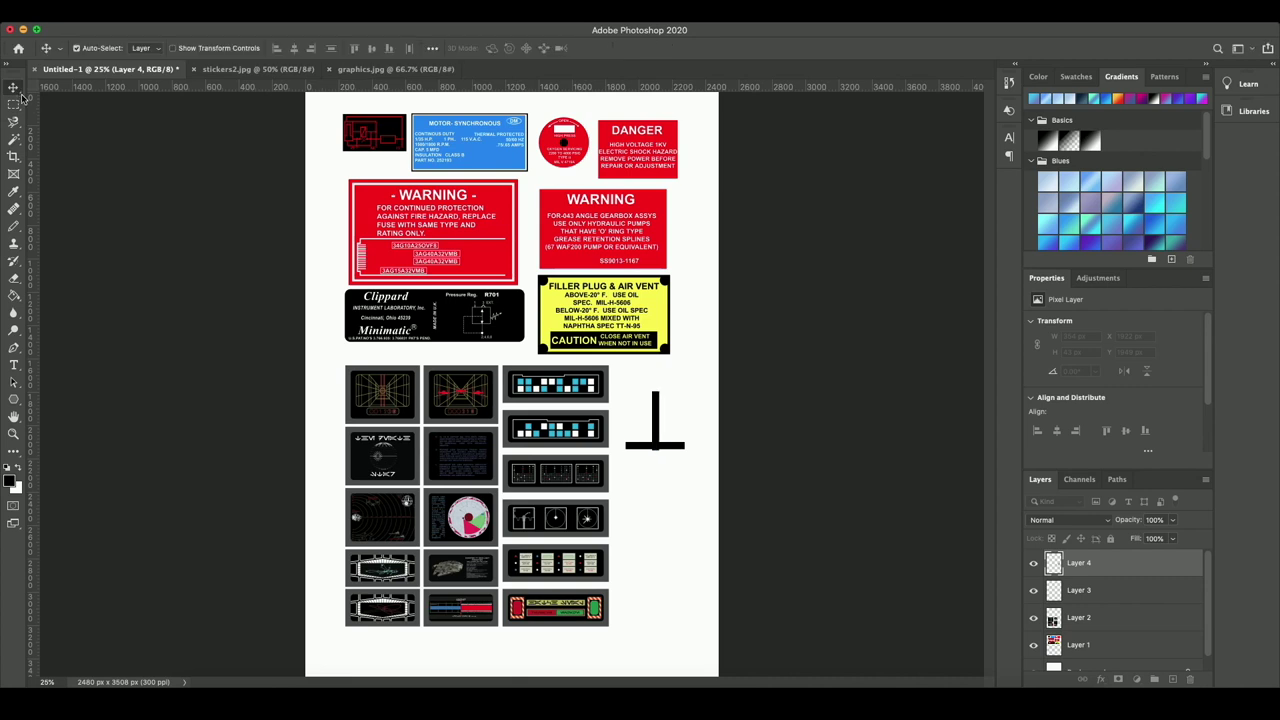
{"action": "left_click_drag", "start_coordinate": [664, 428], "coordinate": [659, 450]}
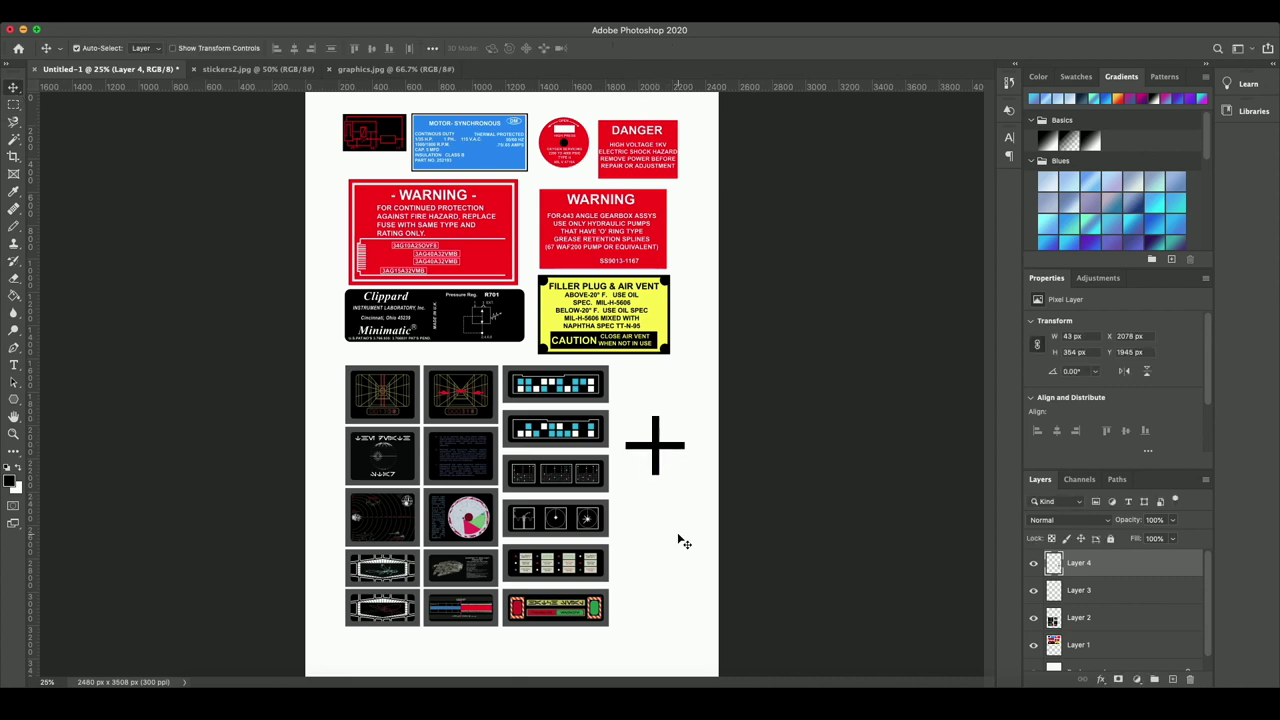
- Merge Layer 3 and Layer 4 so both bars of the cross share one layer
{"action": "left_click", "coordinate": [678, 541]}
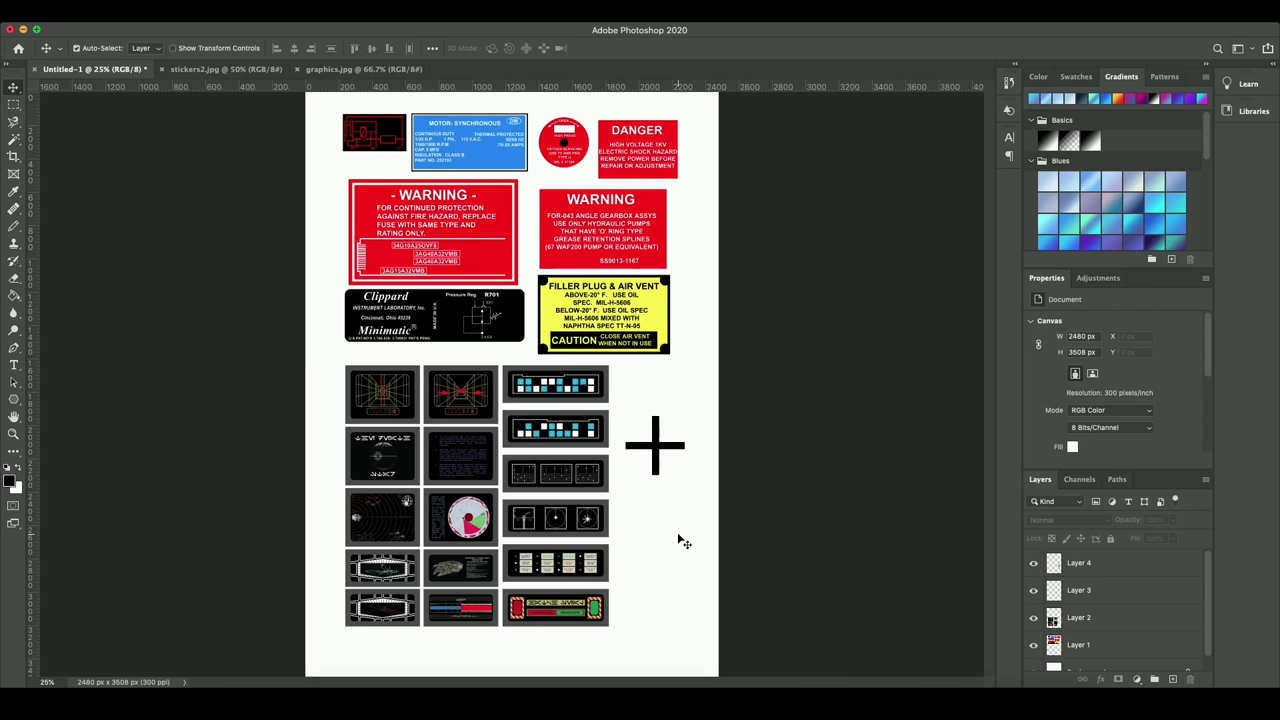
{"action": "left_click", "coordinate": [1133, 598]}
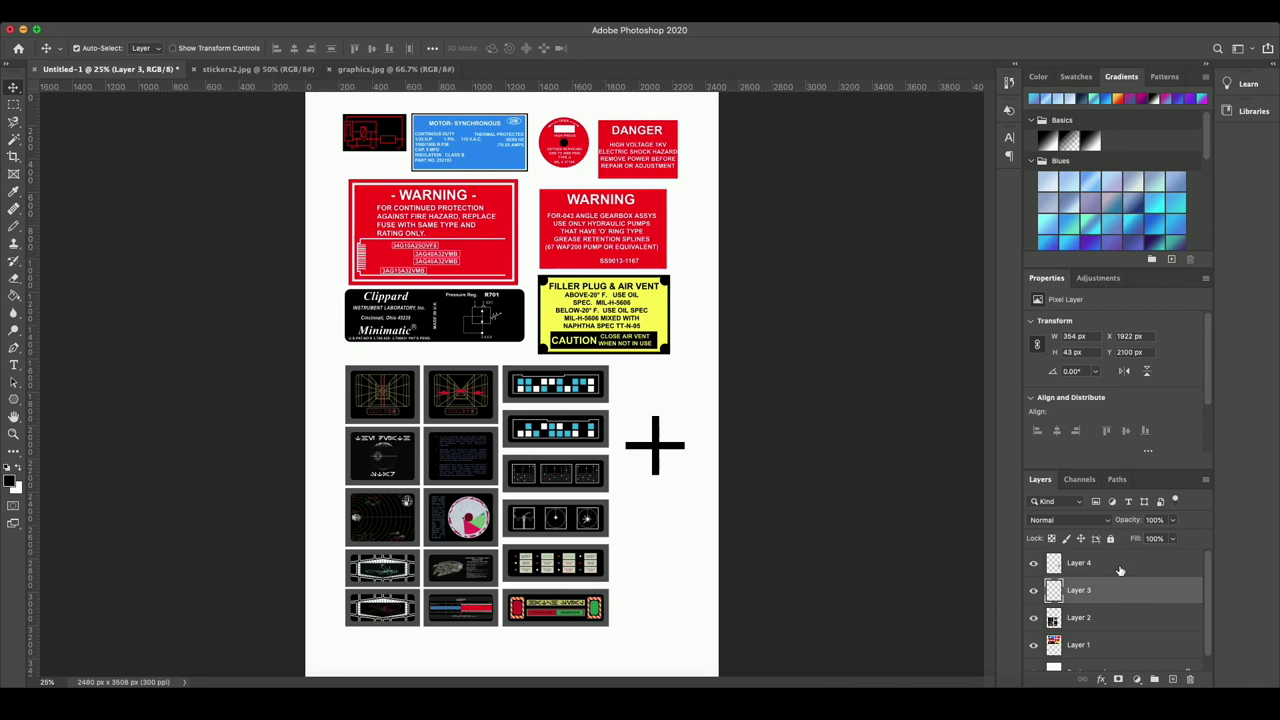
{"action": "left_click", "coordinate": [1120, 569], "text": "shift"}
{"action": "key", "text": "super+e"}
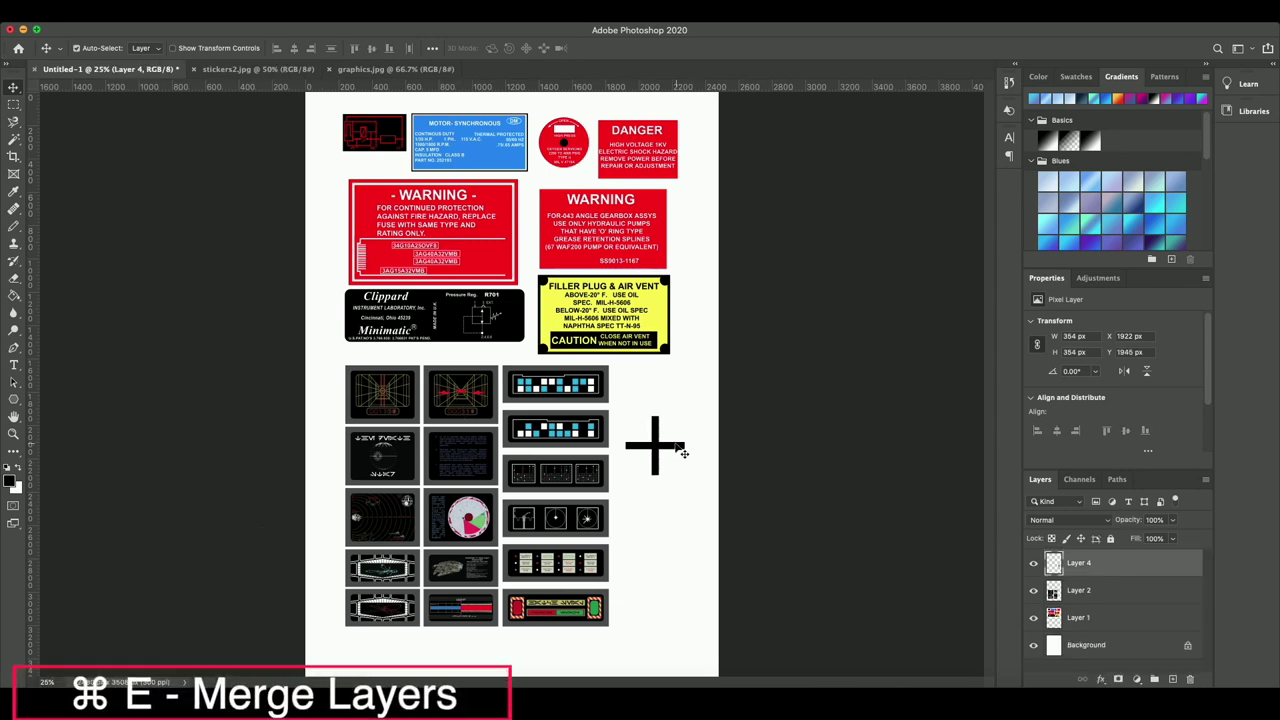
- Nudge the merged cross sideways and scale it down proportionally to about 106 by 106 px
{"action": "left_click_drag", "start_coordinate": [659, 452], "coordinate": [668, 457]}
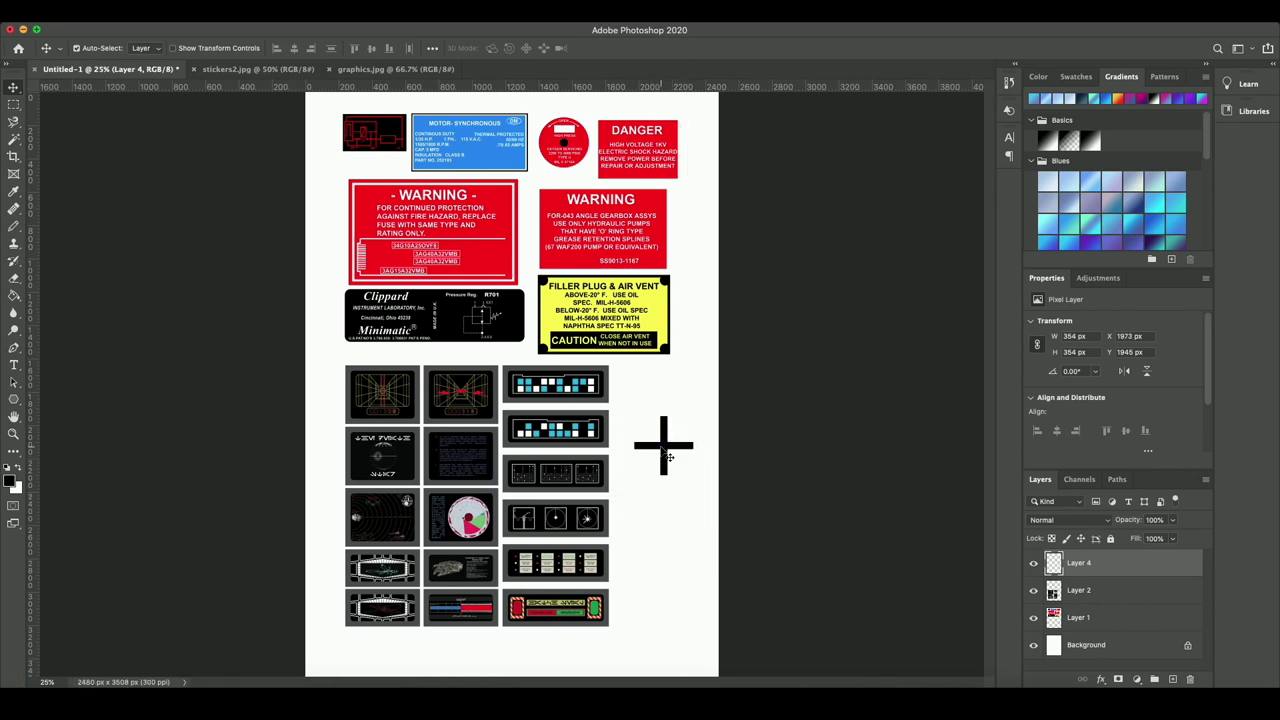
{"action": "key", "text": "super+t"}
{"action": "left_click_drag", "start_coordinate": [693, 414], "coordinate": [645, 452]}
{"action": "key", "text": "Return"}
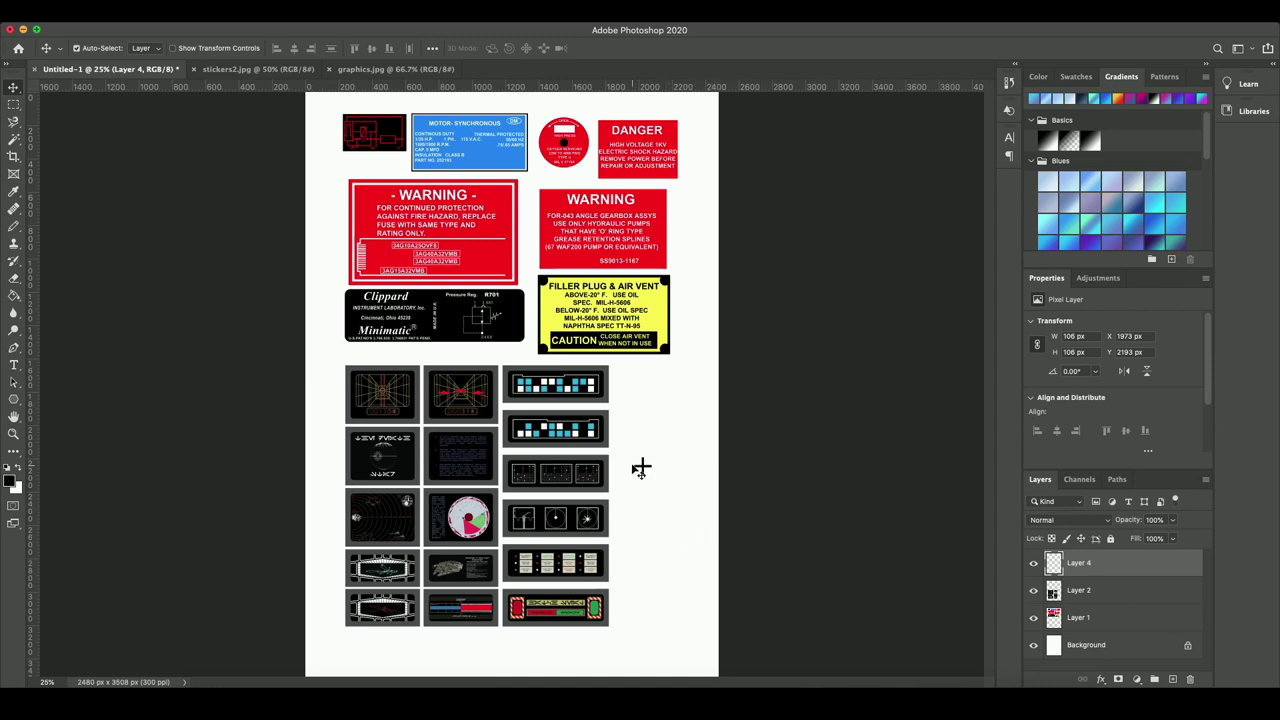
{"action": "left_click_drag", "start_coordinate": [625, 443], "coordinate": [677, 506]}
{"action": "key", "text": "super+v"}
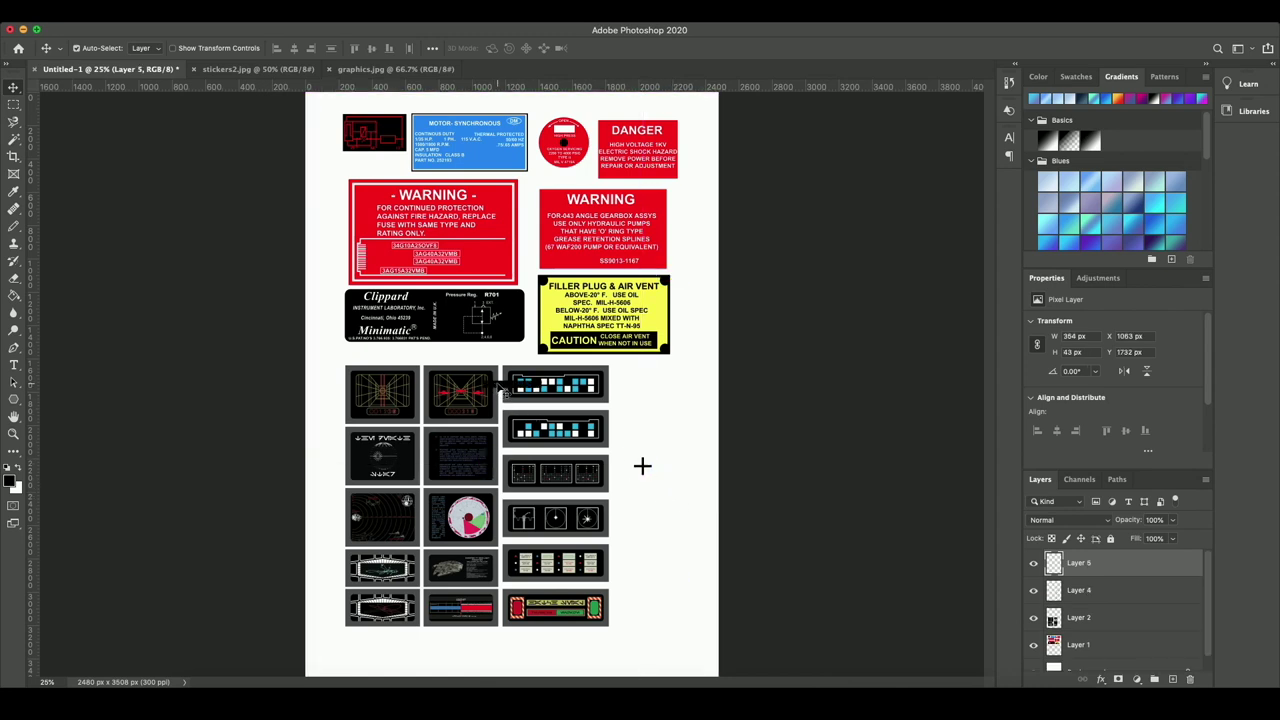
{"action": "key", "text": "Delete"}
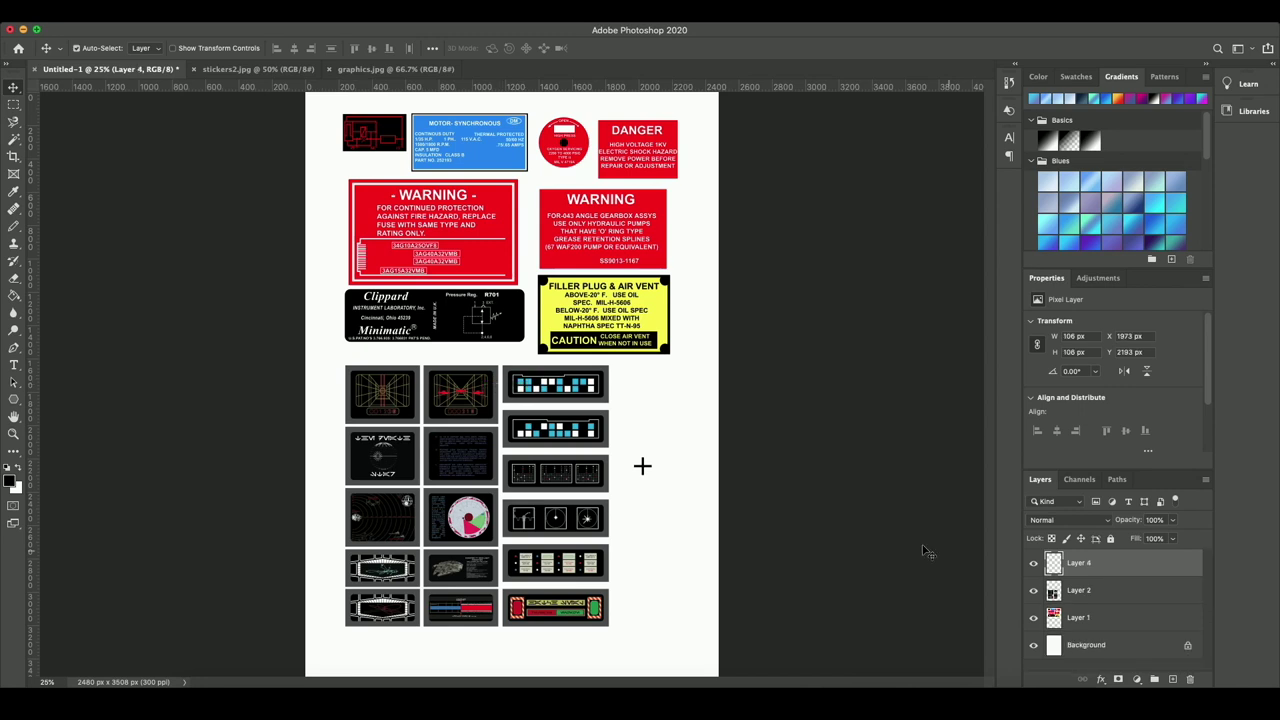
- Duplicate the small cross, placing one beside the upper panel graphics and the other at the page's left edge above the large WARNING label
{"action": "mouse_move", "coordinate": [653, 469]}
{"action": "left_mouse_down"}
{"action": "mouse_move", "coordinate": [687, 451]}
{"action": "mouse_move", "coordinate": [652, 448]}
{"action": "left_mouse_up"}
{"action": "left_click", "coordinate": [665, 465]}
{"action": "left_click", "coordinate": [1107, 571]}
{"action": "left_click", "coordinate": [16, 108]}
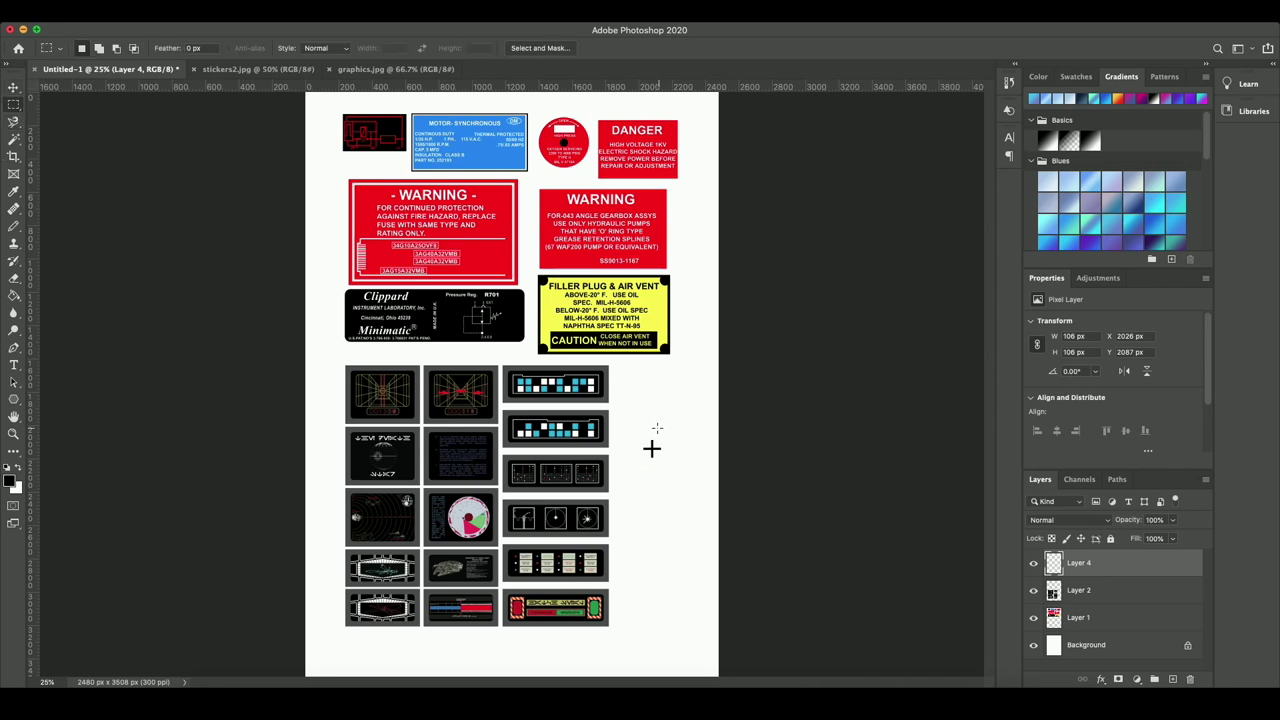
{"action": "left_click_drag", "start_coordinate": [633, 432], "coordinate": [683, 479]}
{"action": "key", "text": "ctrl+j"}
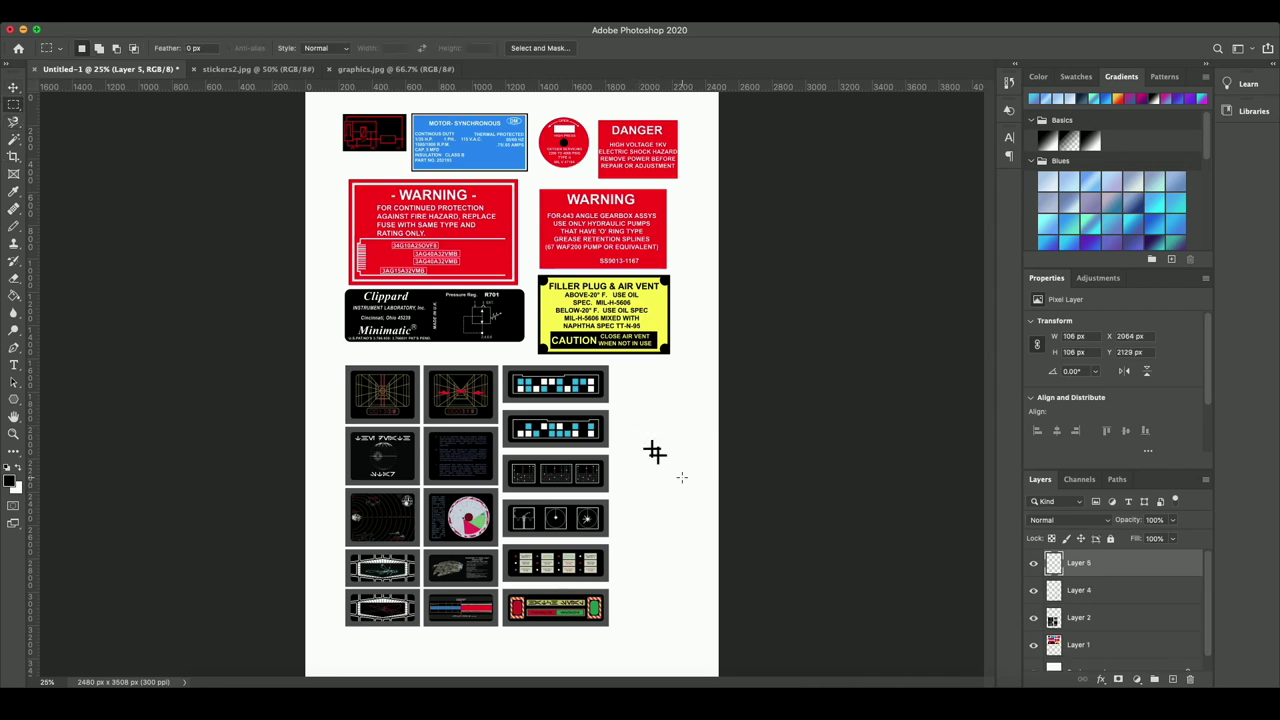
{"action": "left_click", "coordinate": [14, 87]}
{"action": "left_click_drag", "start_coordinate": [657, 456], "coordinate": [340, 166]}
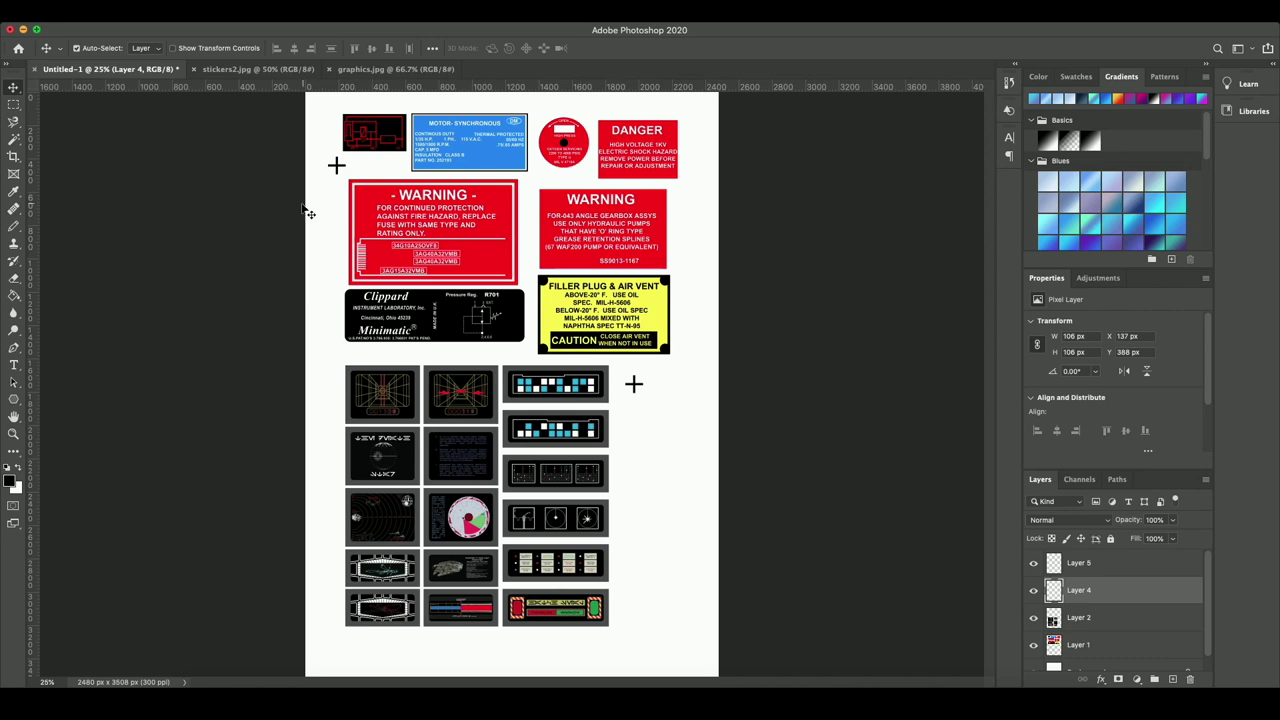
- Scale the cross above the large WARNING label down to about 75 by 75 px and delete the cross beside the panel graphics
{"action": "key", "text": "ctrl+t"}
{"action": "left_click_drag", "start_coordinate": [346, 175], "coordinate": [339, 168]}
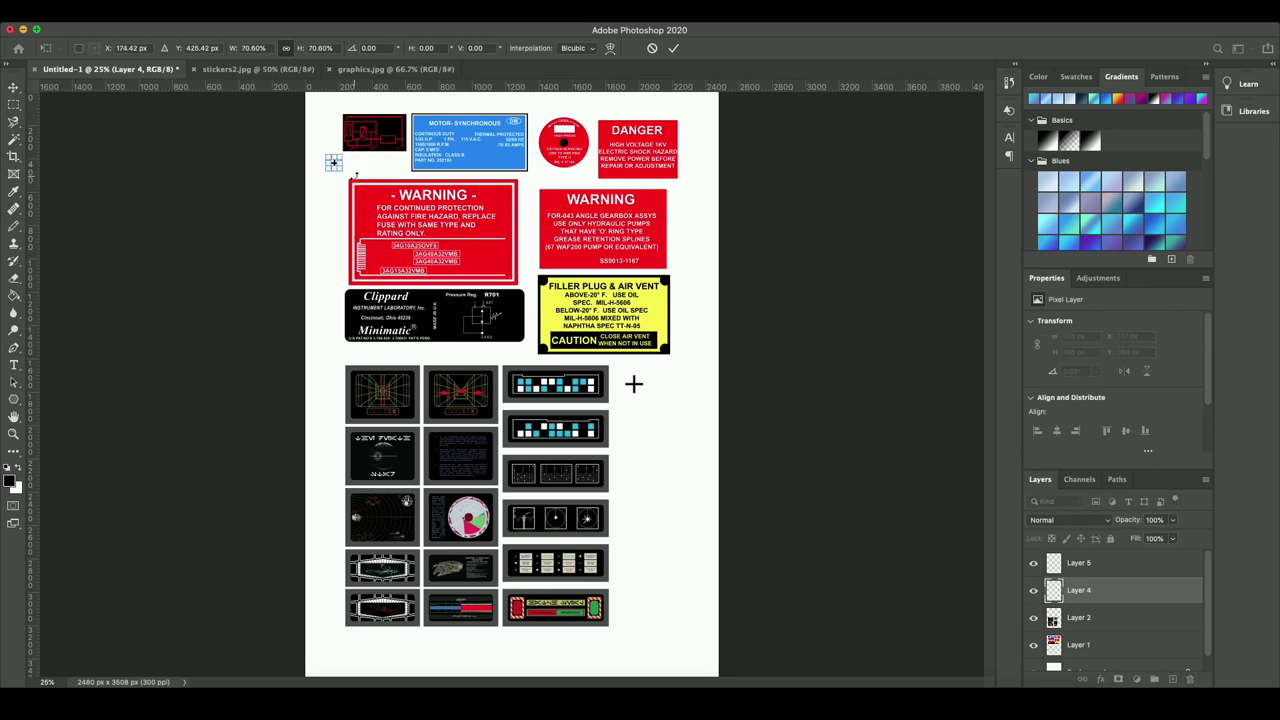
{"action": "key", "text": "Return"}
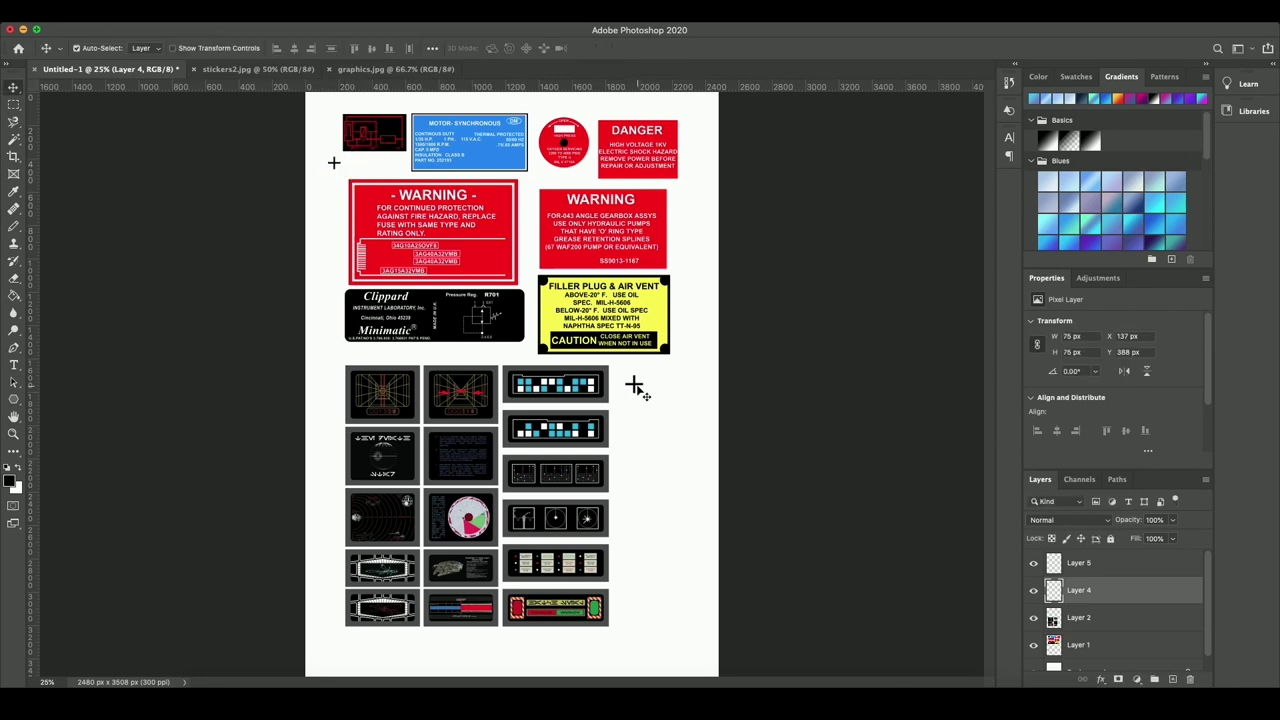
{"action": "left_click", "coordinate": [637, 390]}
{"action": "key", "text": "Delete"}
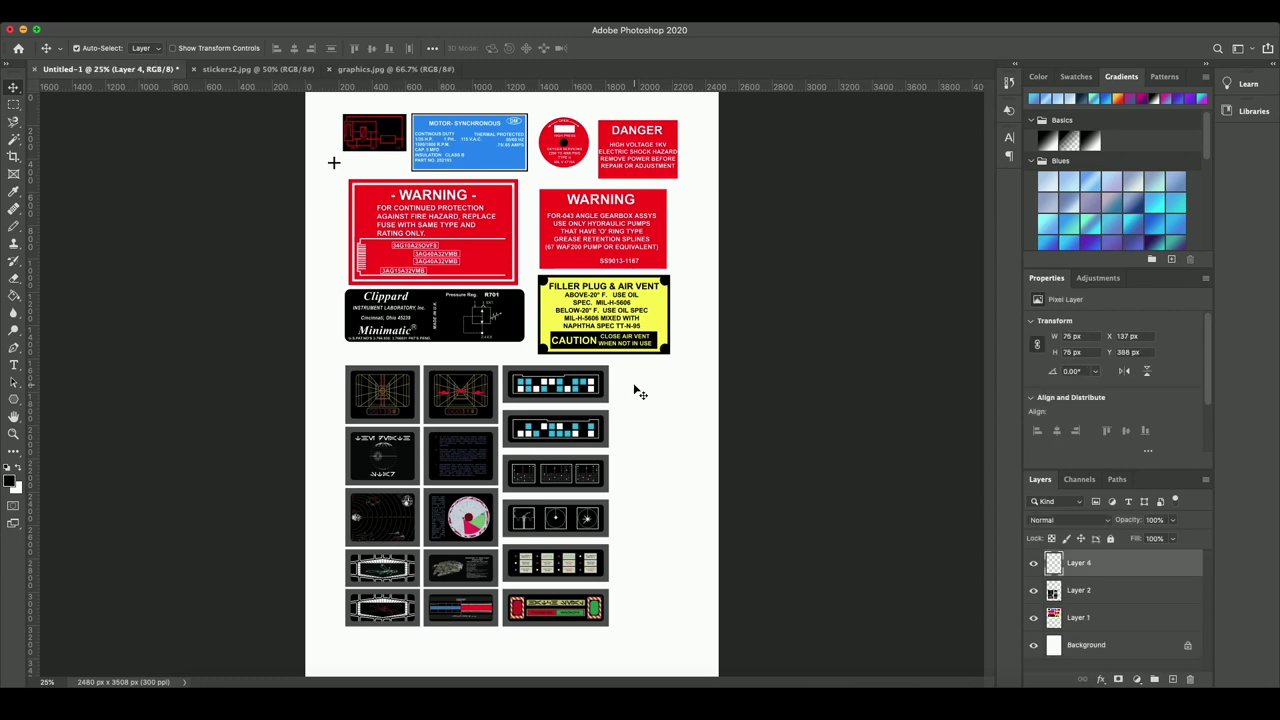
- Copy the small cross onto its own layer and place the copy beside the uppermost row of panel graphics
{"action": "left_click", "coordinate": [14, 105]}
{"action": "left_click_drag", "start_coordinate": [324, 156], "coordinate": [345, 174]}
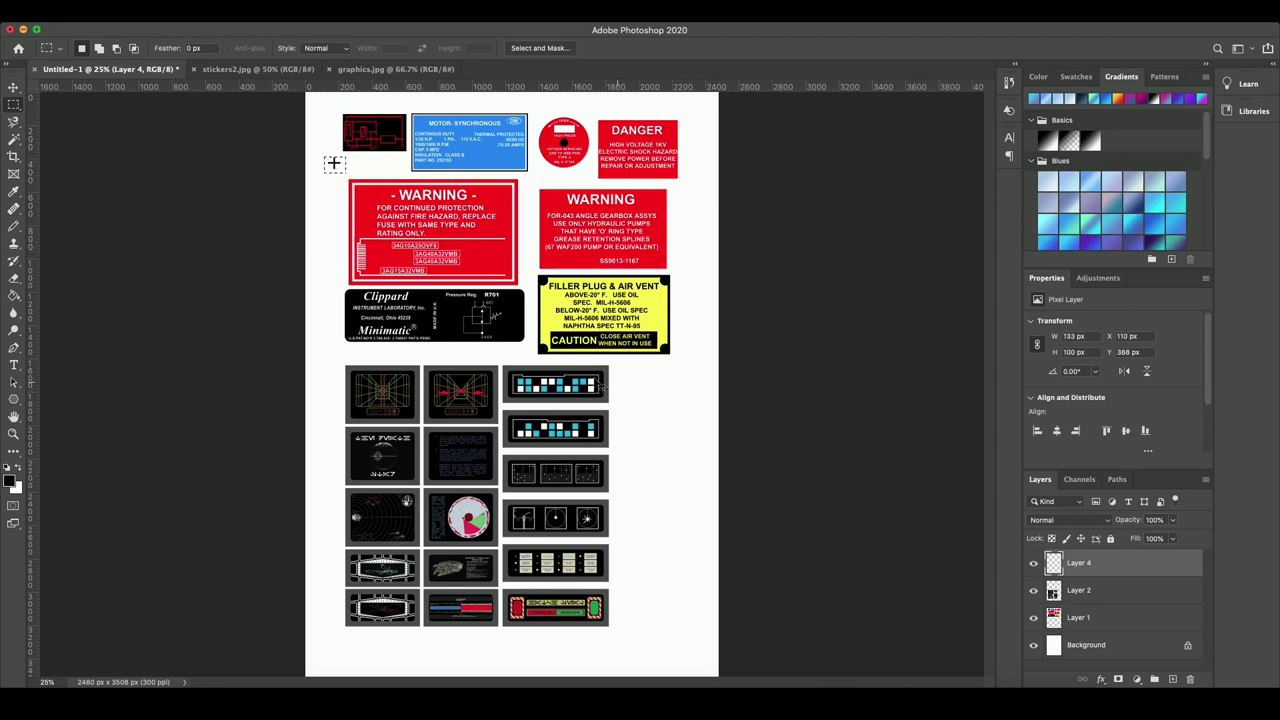
{"action": "key", "text": "ctrl+j"}
{"action": "left_click", "coordinate": [14, 88]}
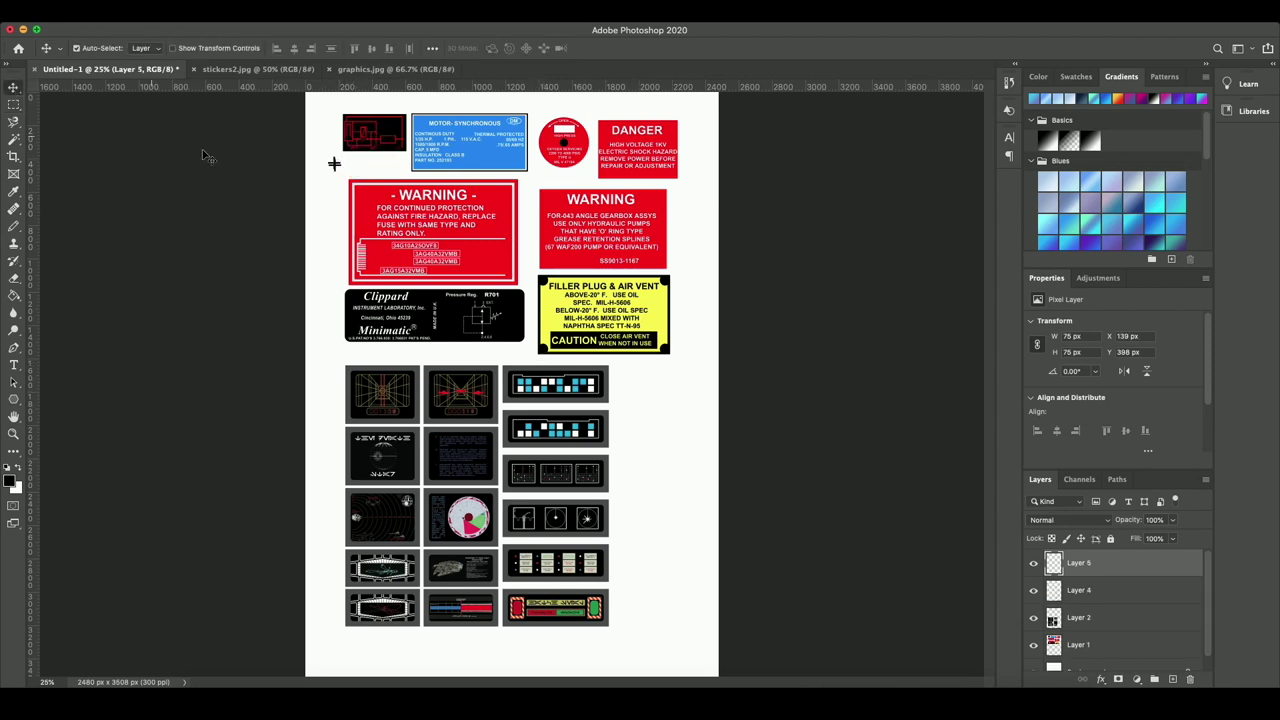
{"action": "left_click_drag", "start_coordinate": [335, 166], "coordinate": [625, 378]}
- Save a JPEG copy of the layout to the Desktop as Sticker sheet 1, using maximum quality 12
{"action": "key", "text": "shift+super+s"}
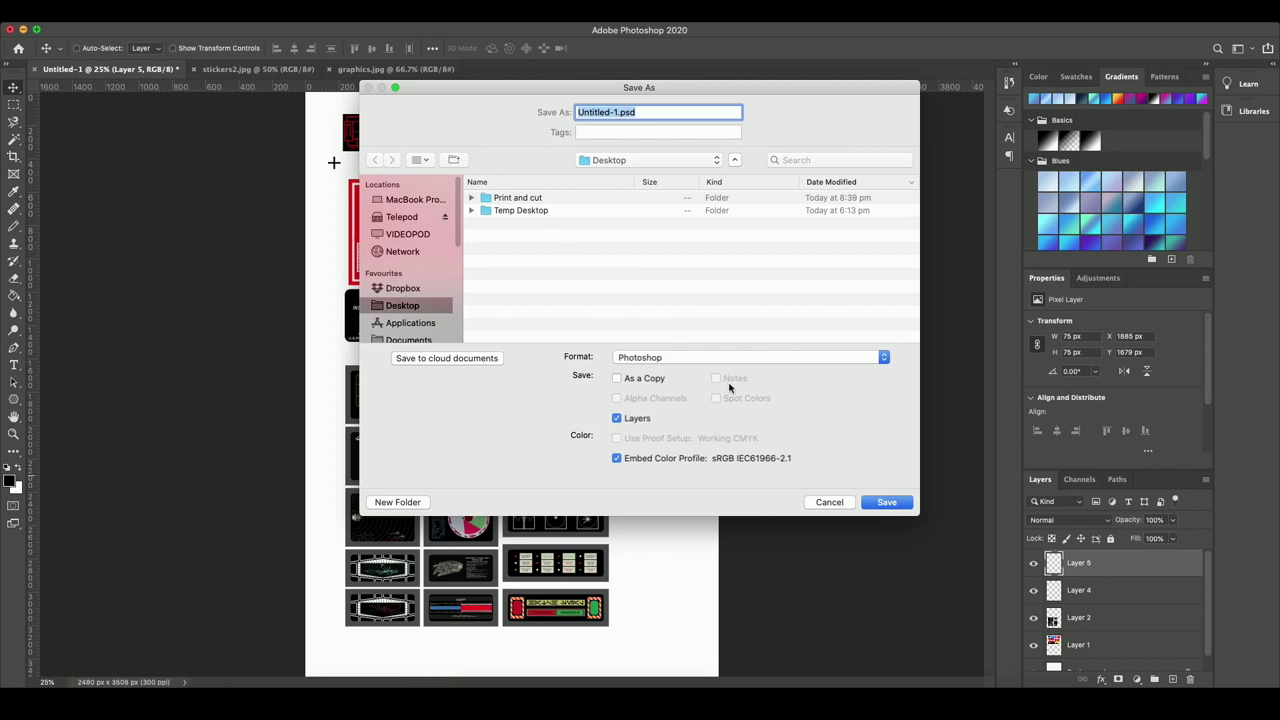
{"action": "left_click", "coordinate": [713, 357]}
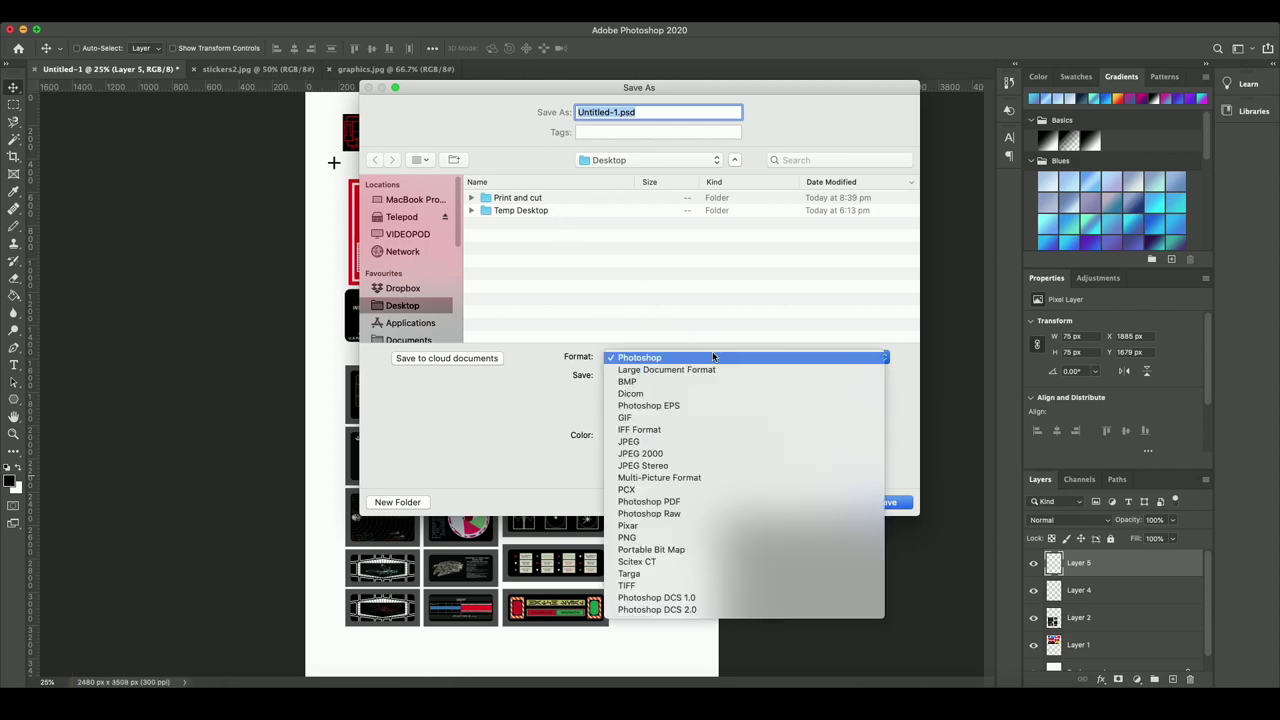
{"action": "left_click", "coordinate": [714, 442]}
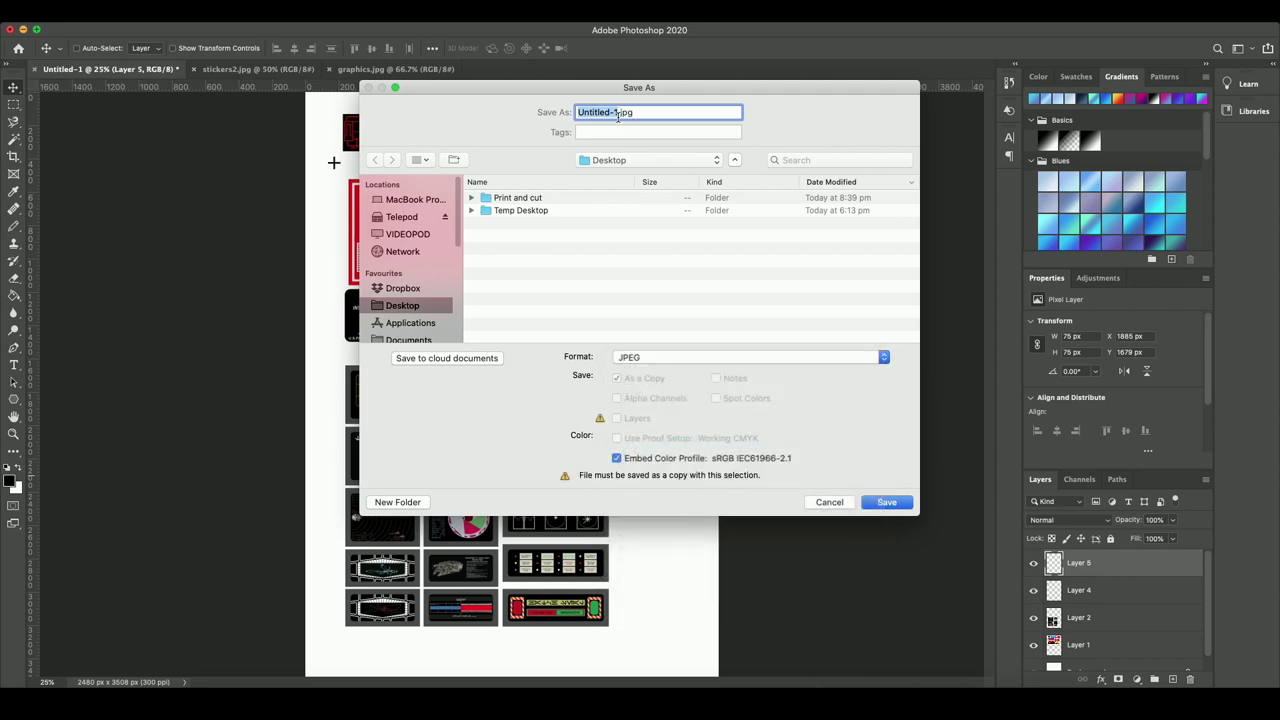
{"action": "type", "text": "Sticker sheet 1"}
{"action": "key", "text": "Return"}
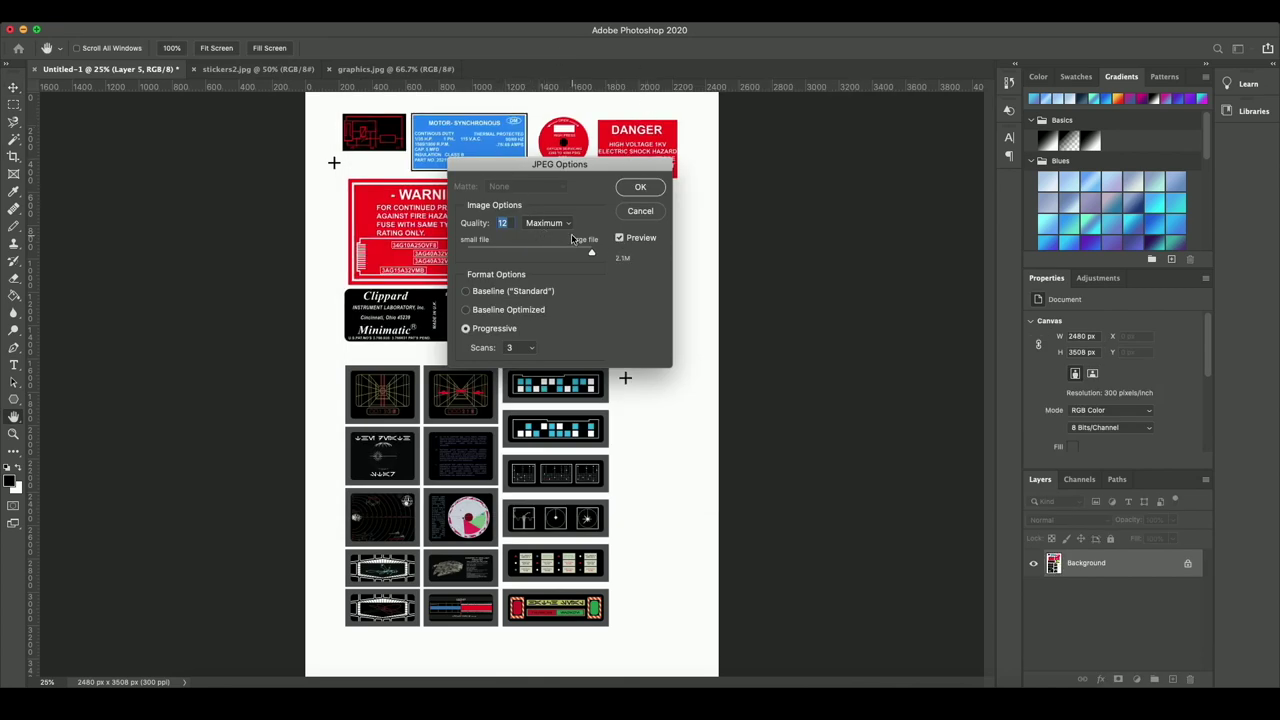
{"action": "left_click", "coordinate": [641, 188]}
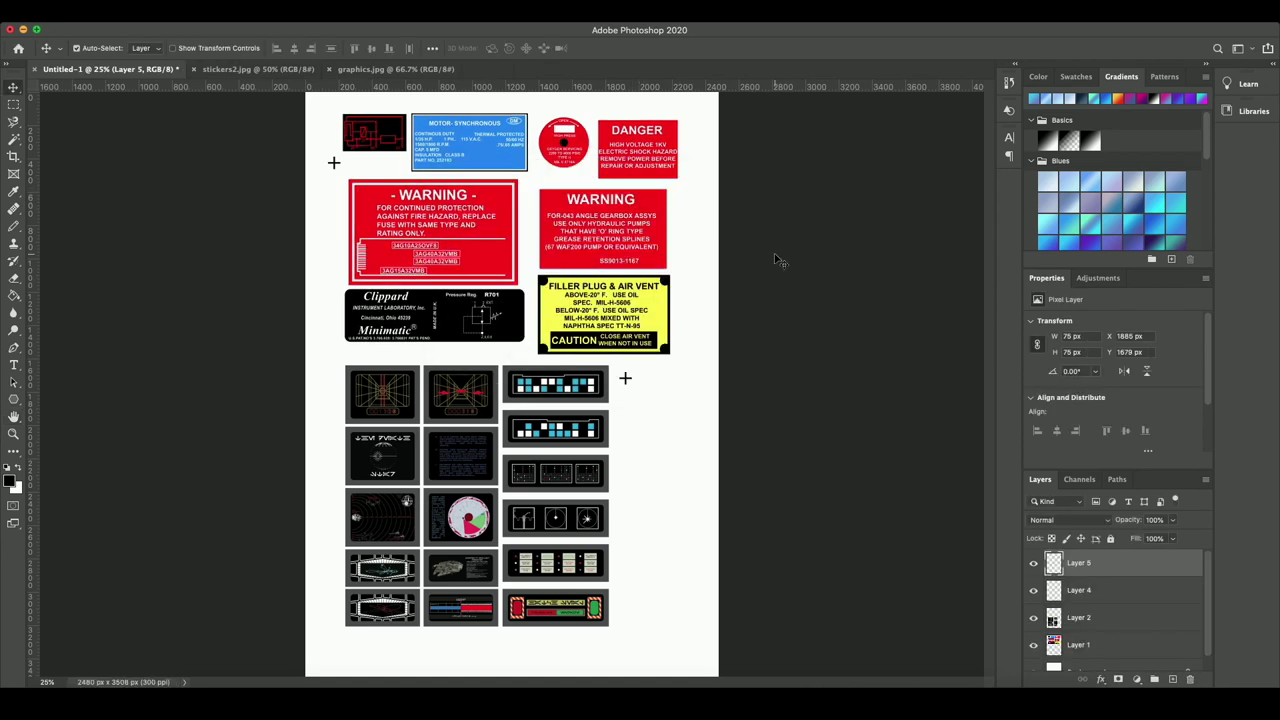
- Print the sticker sheet on the Brother HL-2040 series printer, accepting clipping at the page edges
{"action": "left_click", "coordinate": [108, 10]}
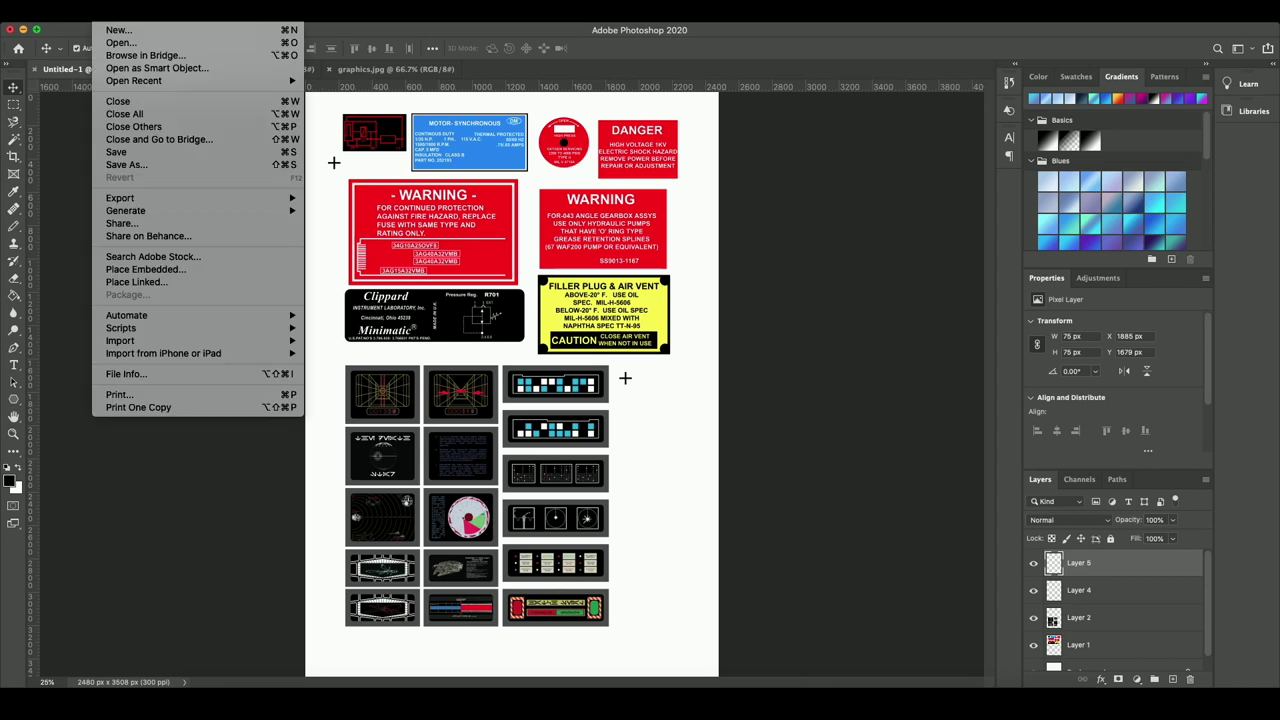
{"action": "left_click", "coordinate": [138, 396]}
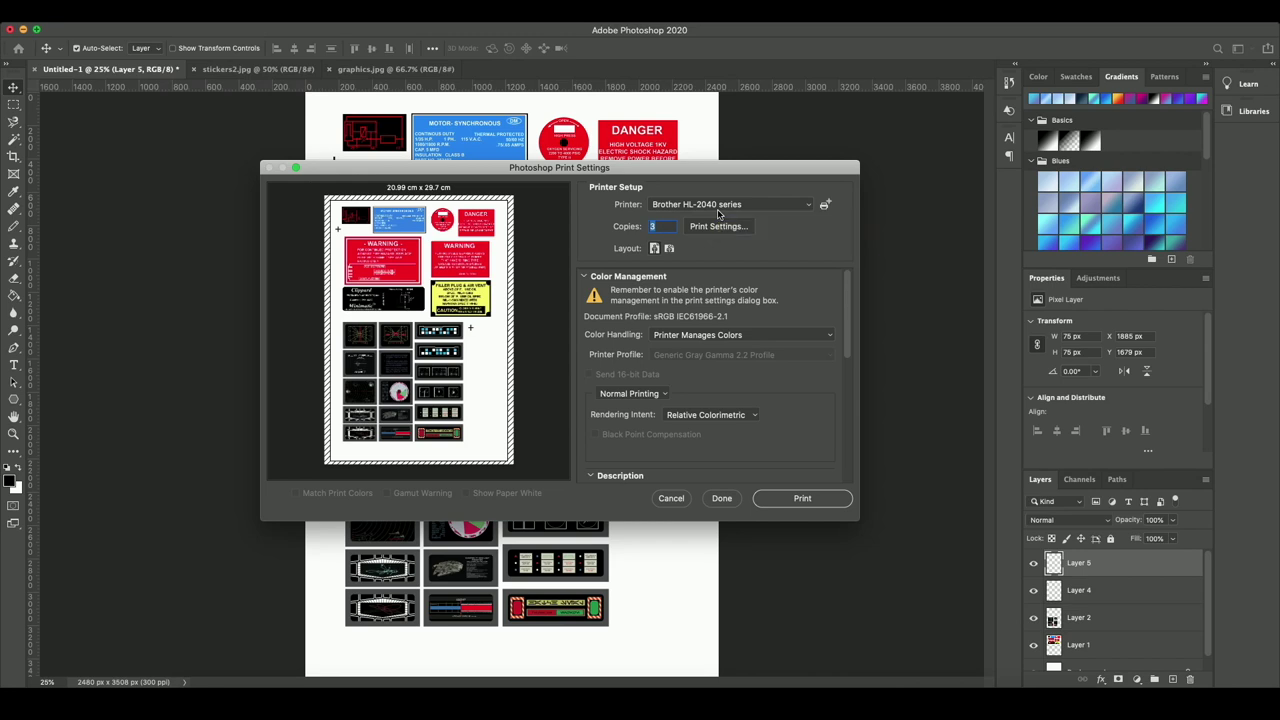
{"action": "left_click", "coordinate": [840, 505]}
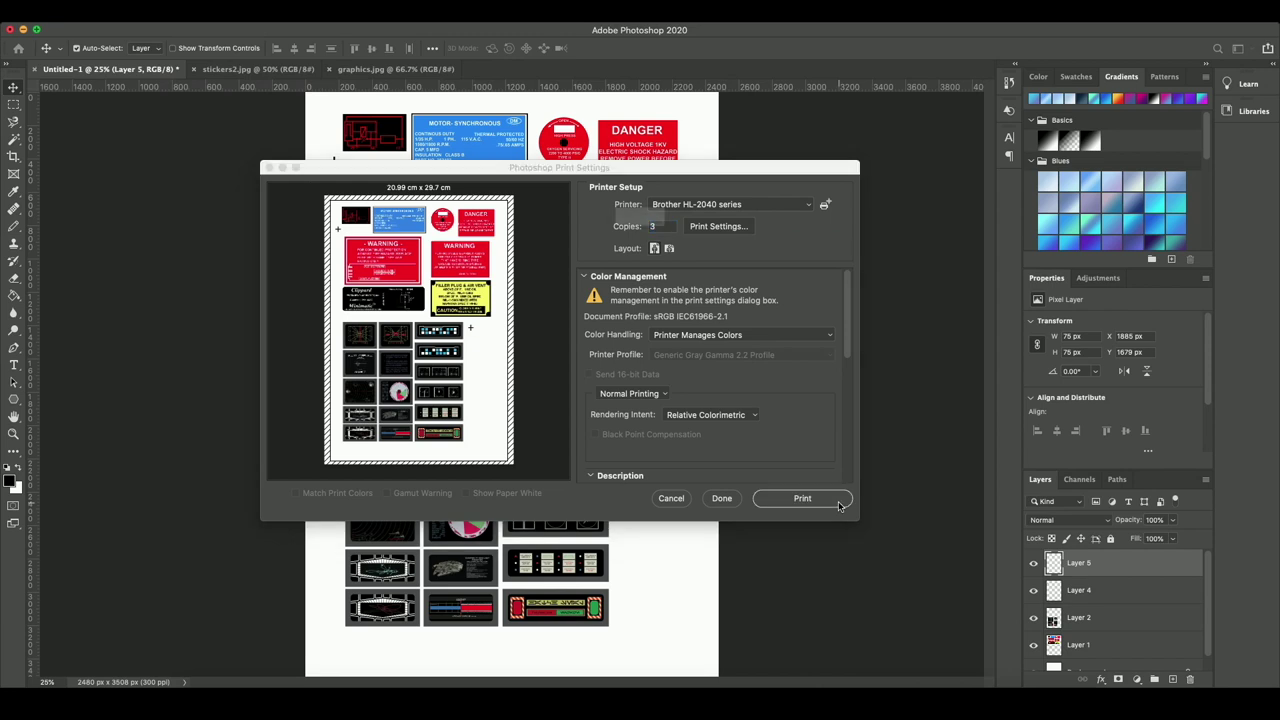
{"action": "type", "text": "1"}
{"action": "left_click", "coordinate": [762, 257]}
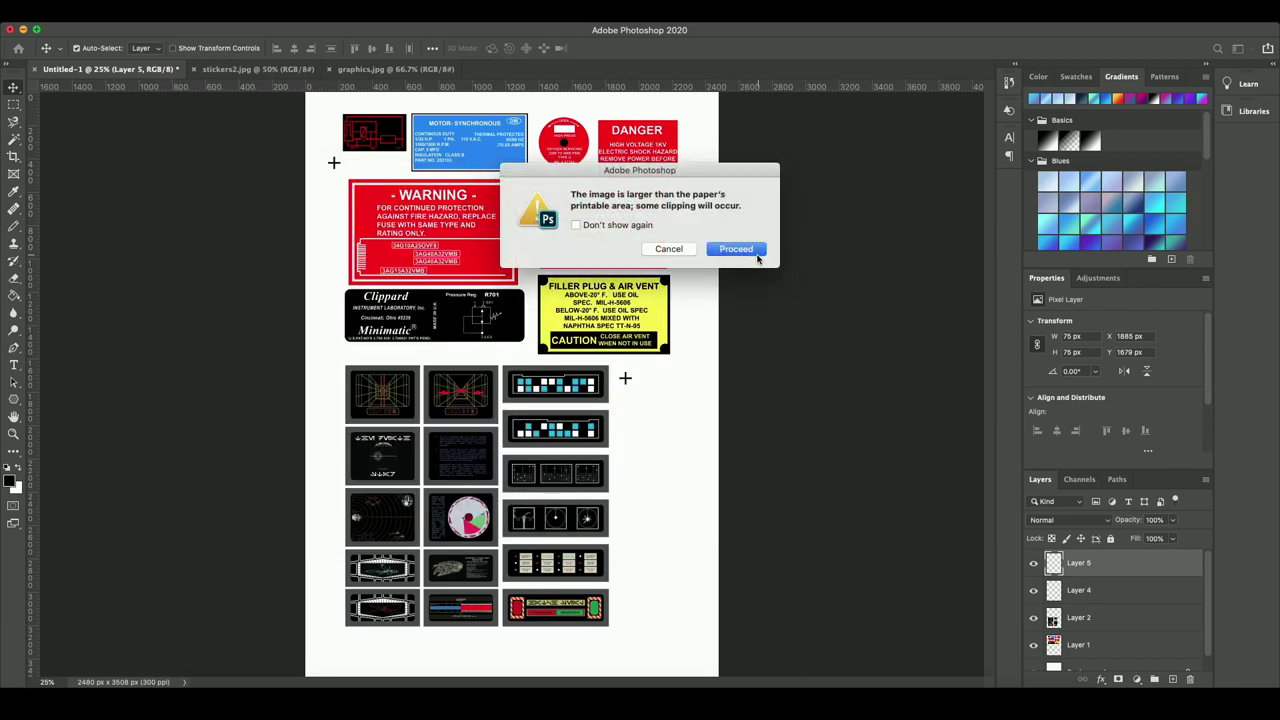
{"action": "left_click", "coordinate": [738, 253]}
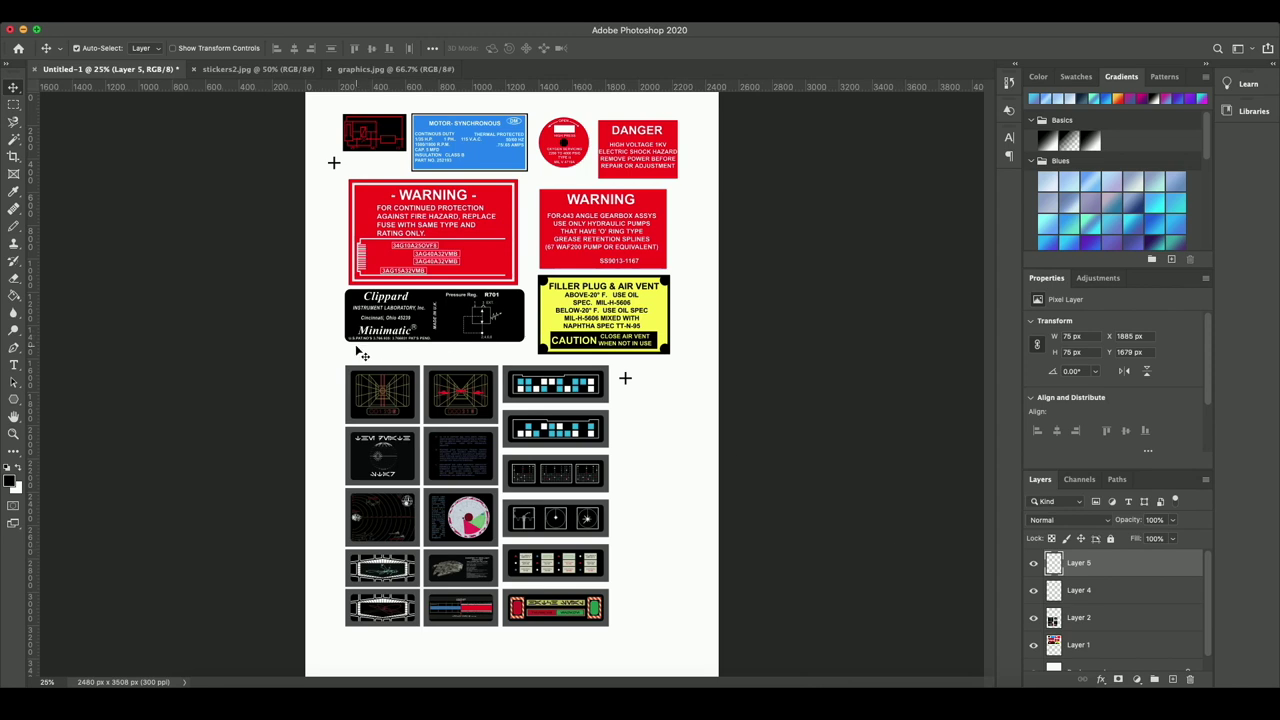
- Close the layout and save it to the Desktop as Sticker sheet 1.psd with Maximize Compatibility enabled
{"action": "left_click", "coordinate": [9, 31]}
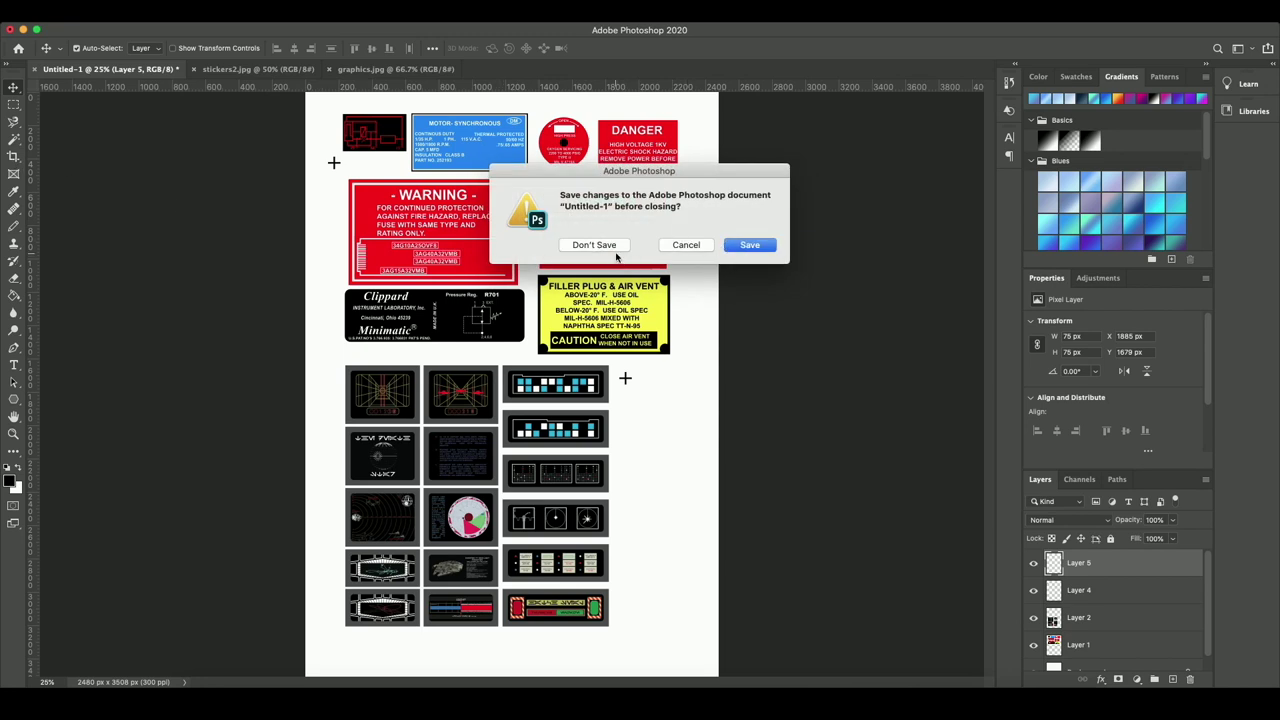
{"action": "left_click", "coordinate": [766, 250]}
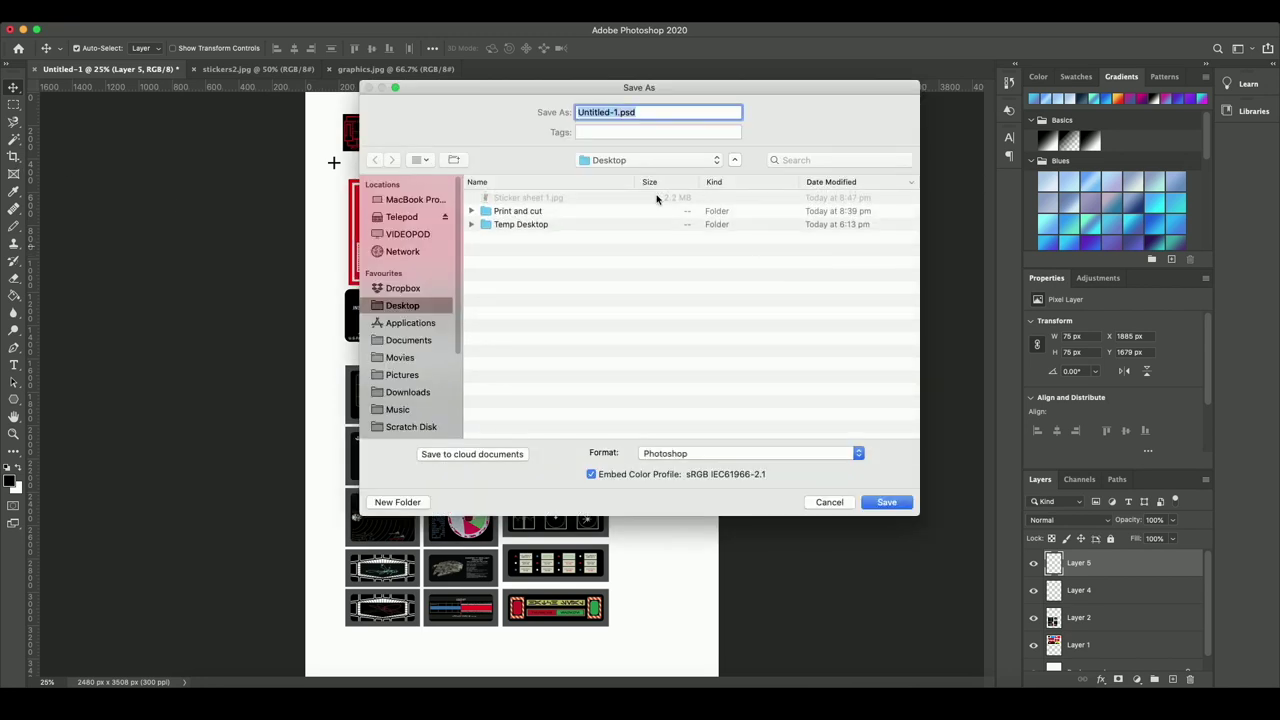
{"action": "left_click", "coordinate": [537, 200]}
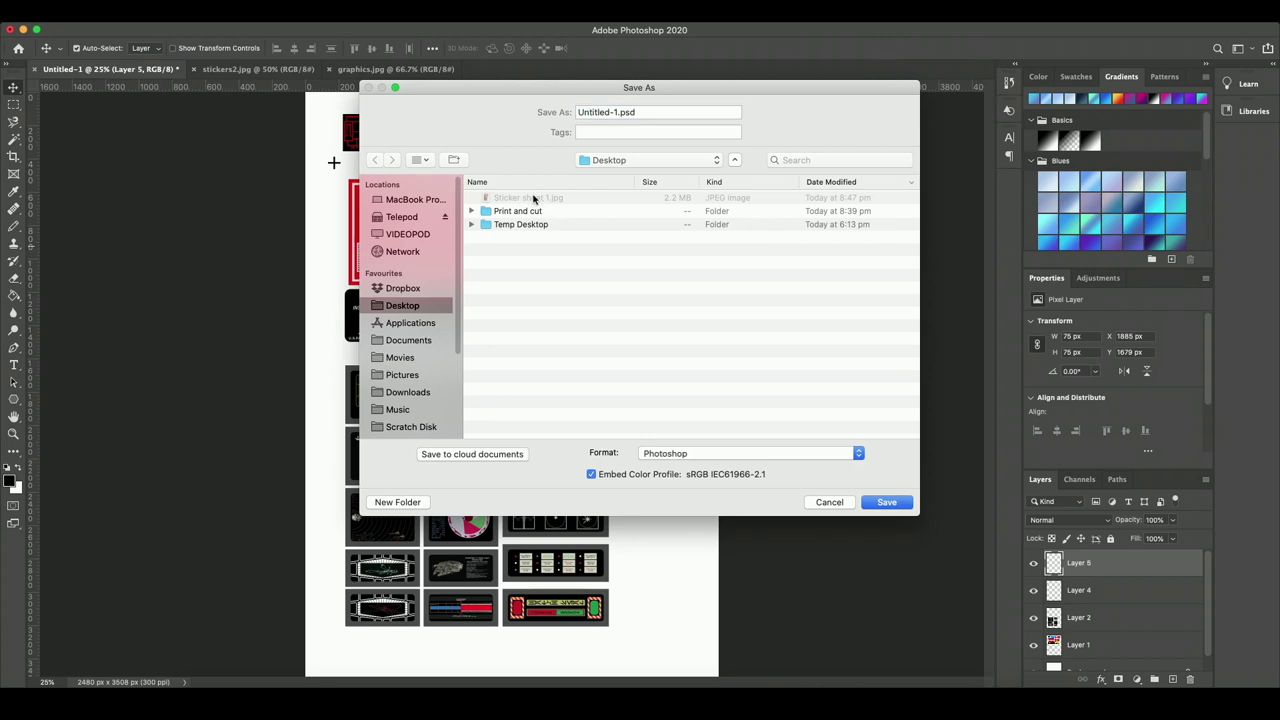
{"action": "left_click", "coordinate": [888, 502]}
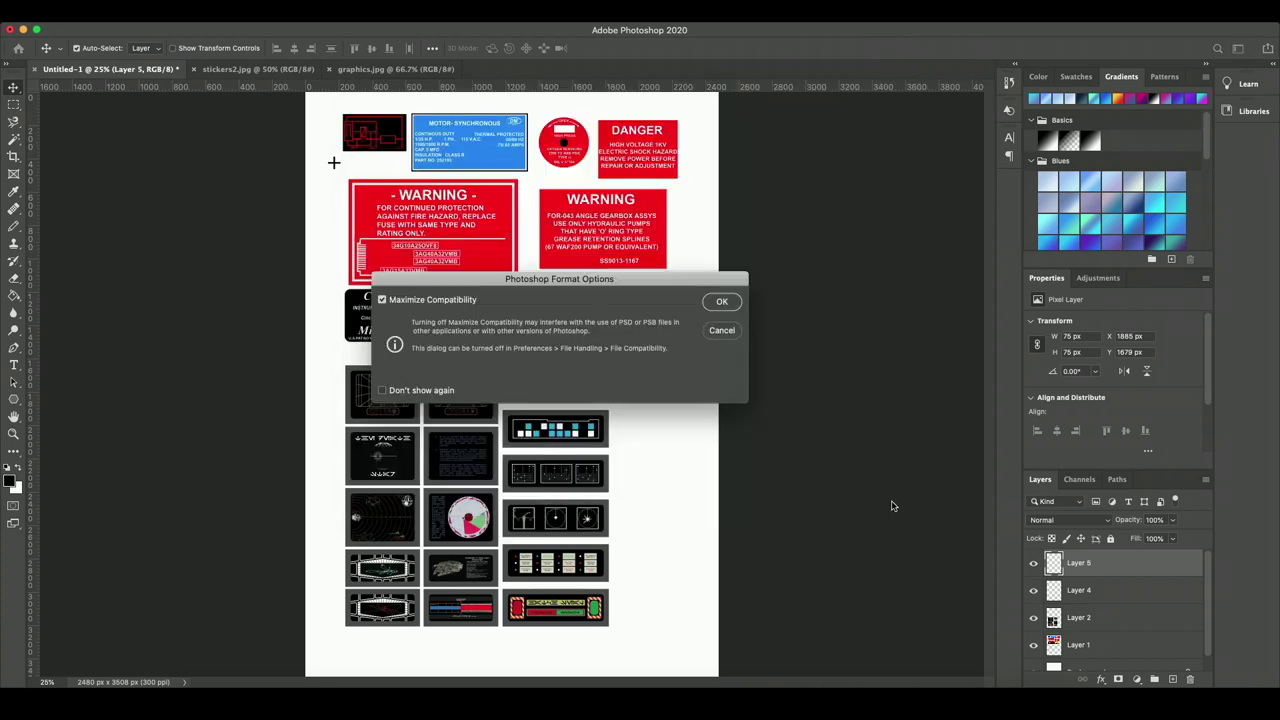
{"action": "left_click", "coordinate": [725, 301]}
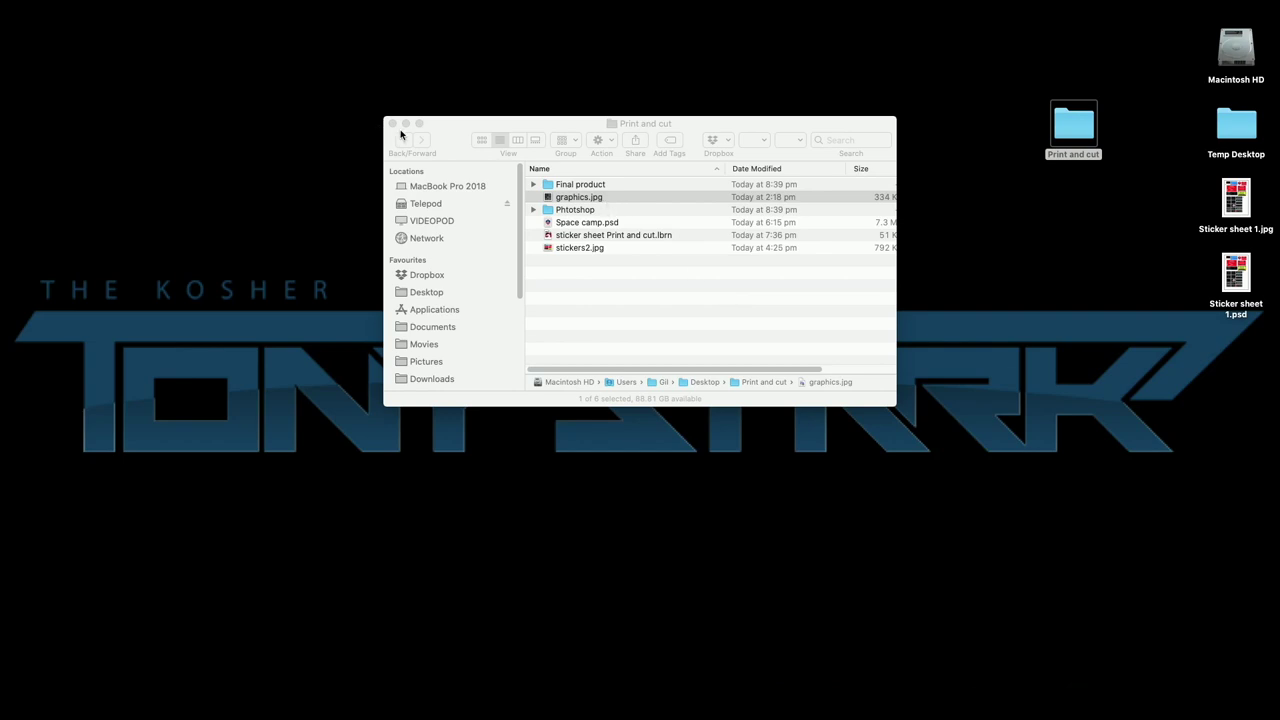
- Close the Print and cut folder window, then launch LightBurn and enlarge its window to fill the screen
{"action": "left_click", "coordinate": [392, 124]}
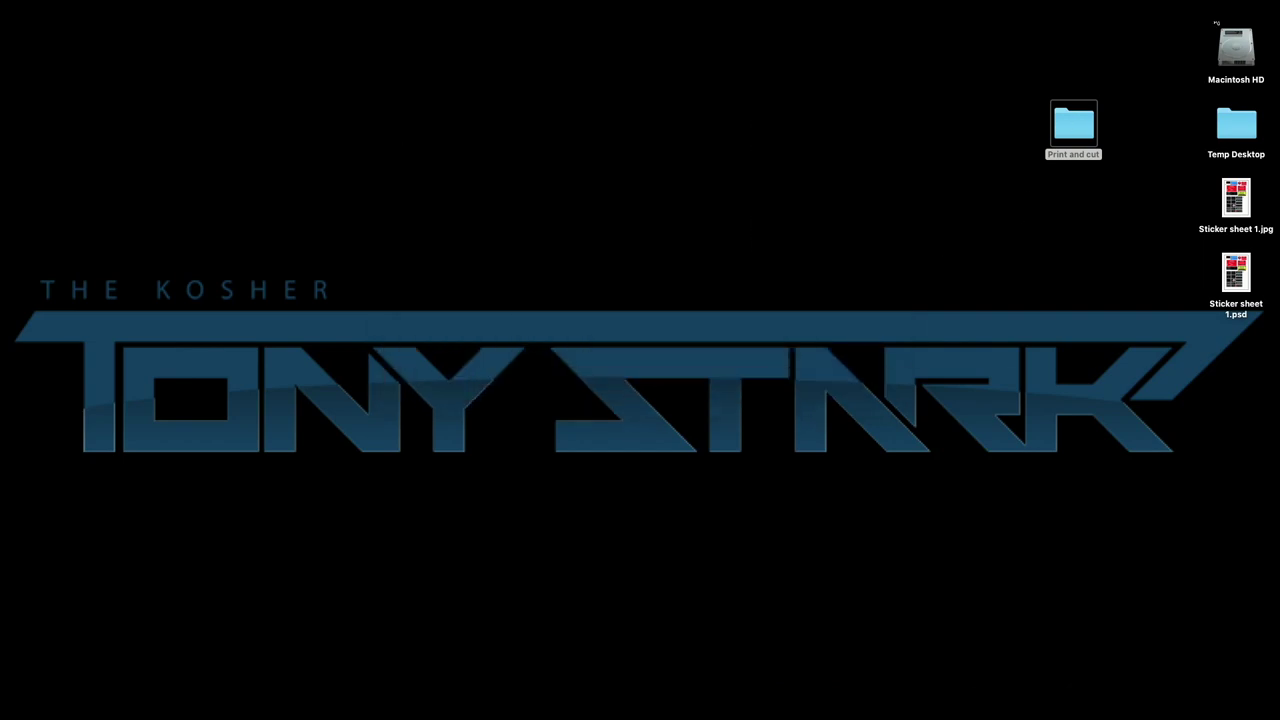
{"action": "key", "text": "super+space"}
{"action": "type", "text": "lightburn"}
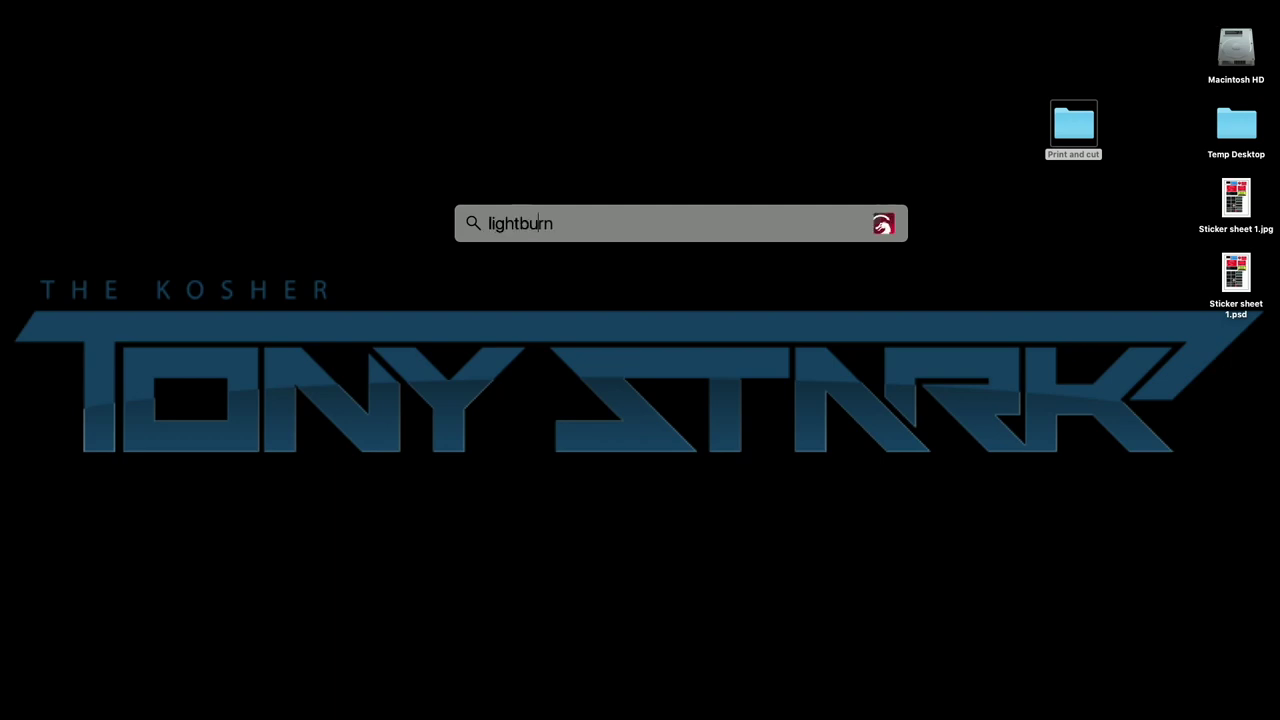
{"action": "key", "text": "Return"}
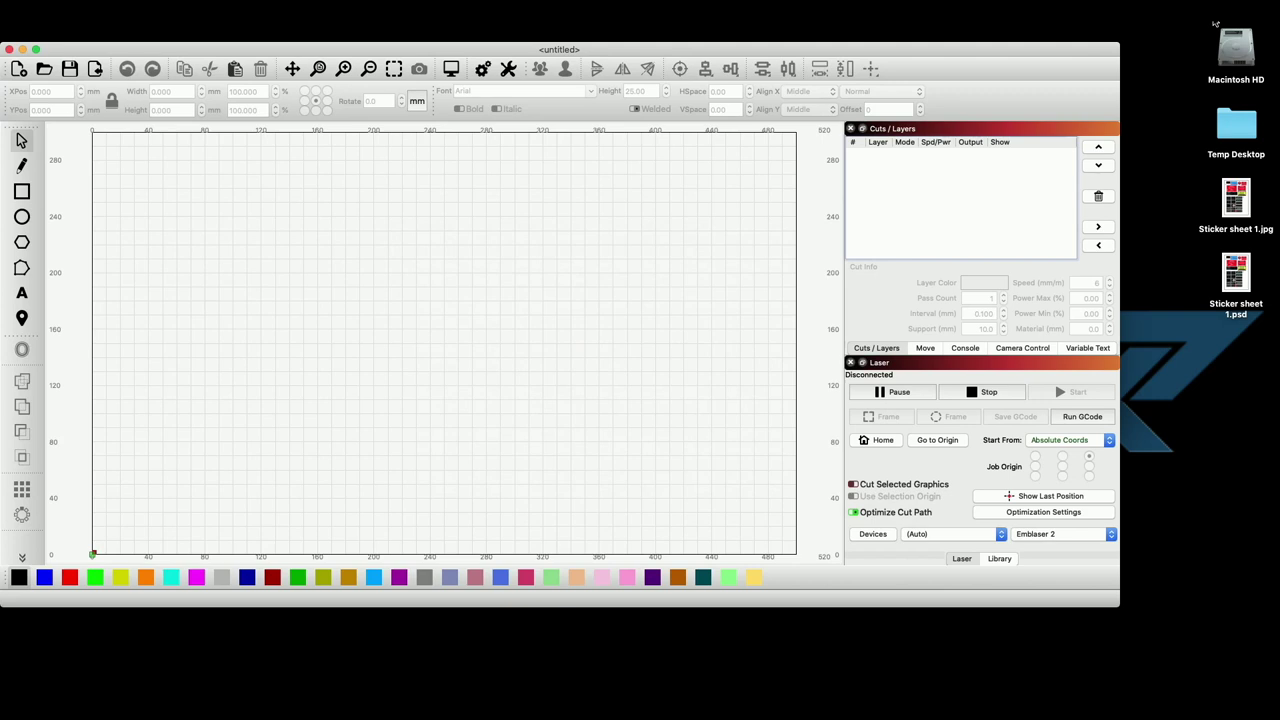
{"action": "left_click", "coordinate": [35, 48]}
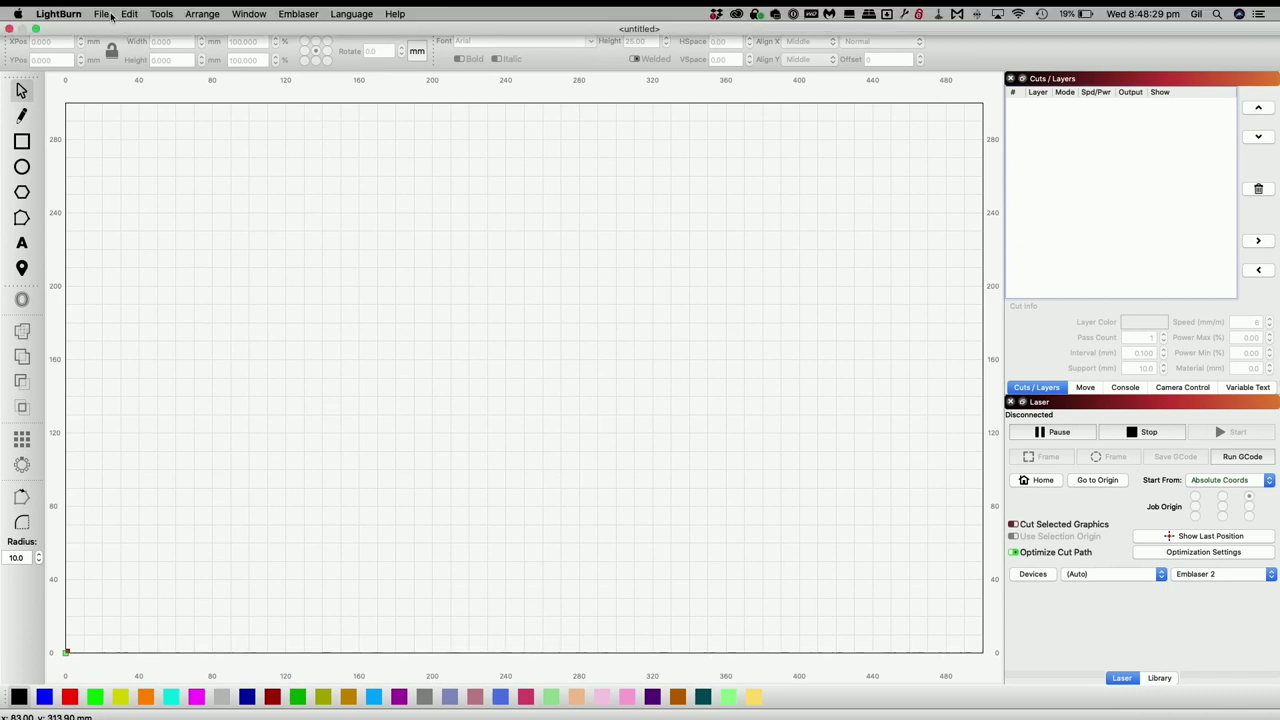
- Import Sticker sheet 1.jpg from the Desktop into the empty project
{"action": "left_click", "coordinate": [104, 14]}
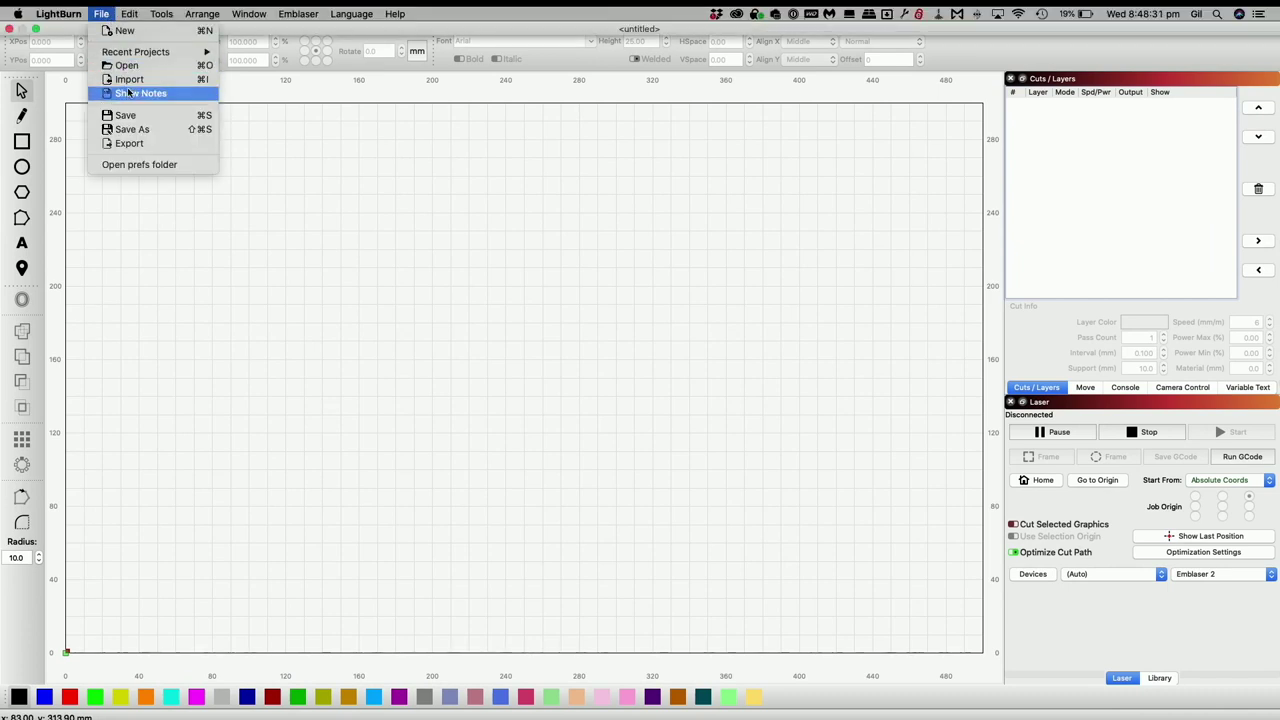
{"action": "left_click", "coordinate": [383, 375]}
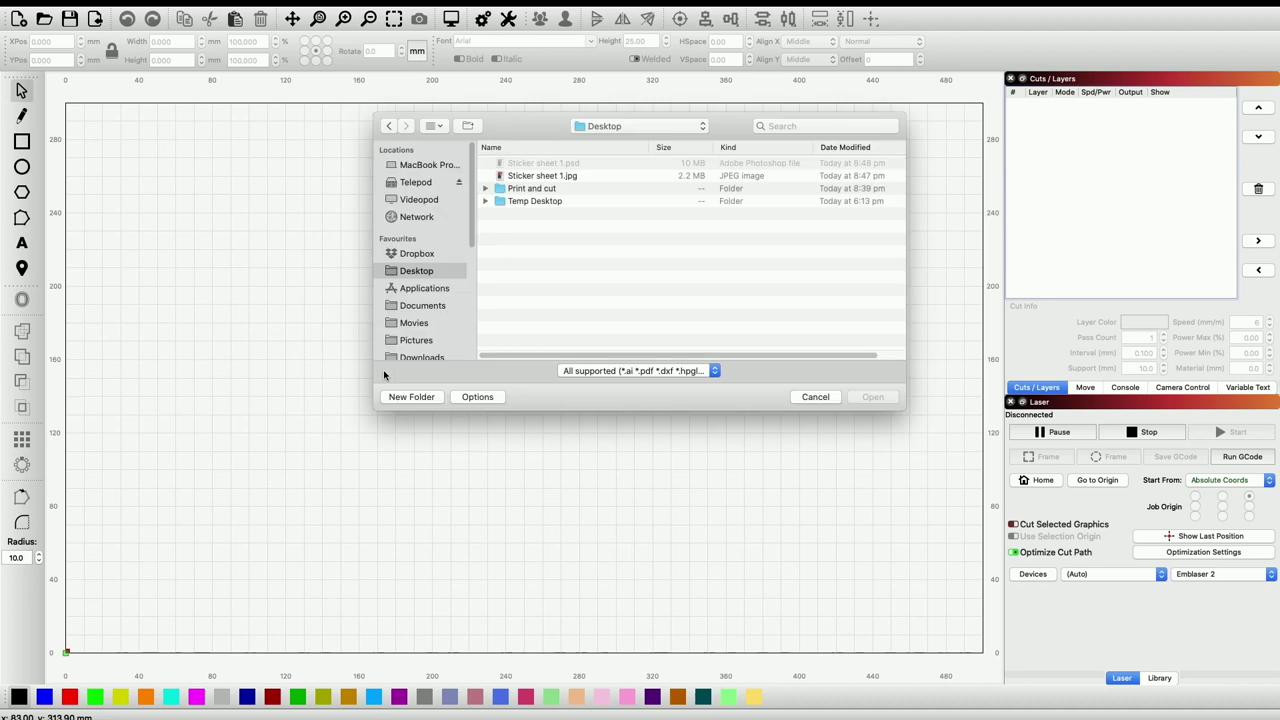
{"action": "left_click", "coordinate": [570, 176]}
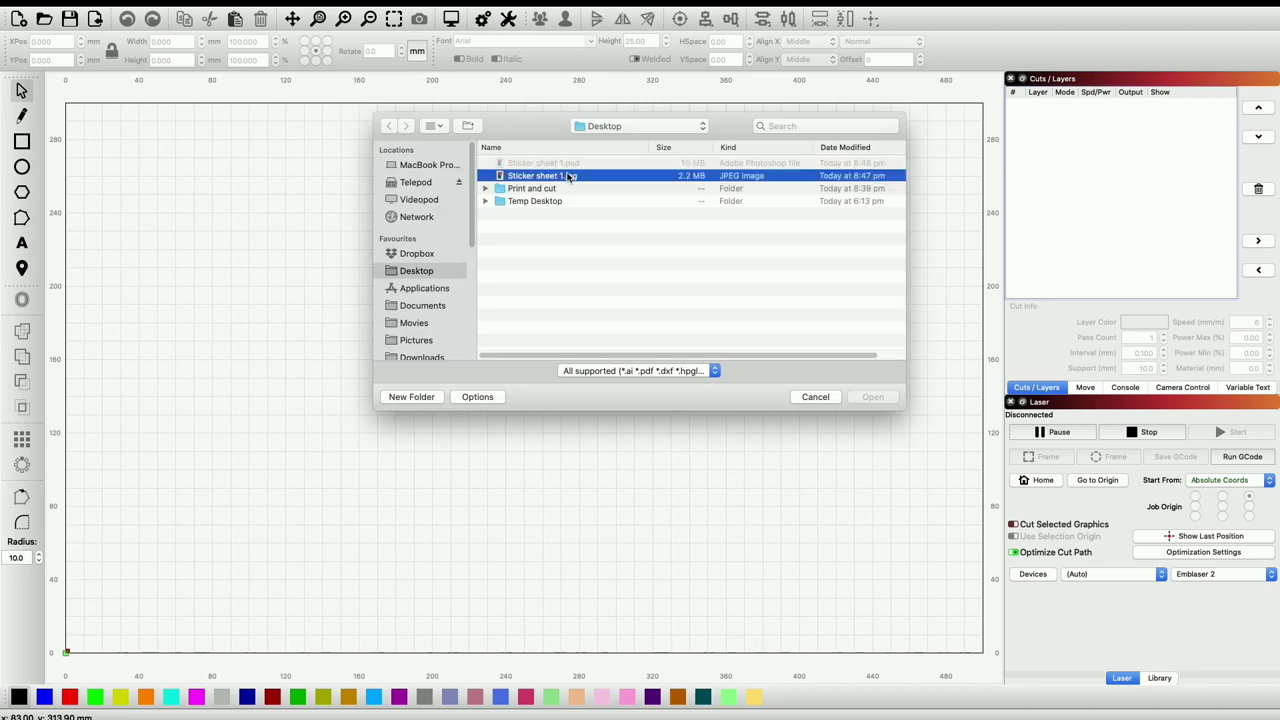
{"action": "double_click", "coordinate": [570, 176]}
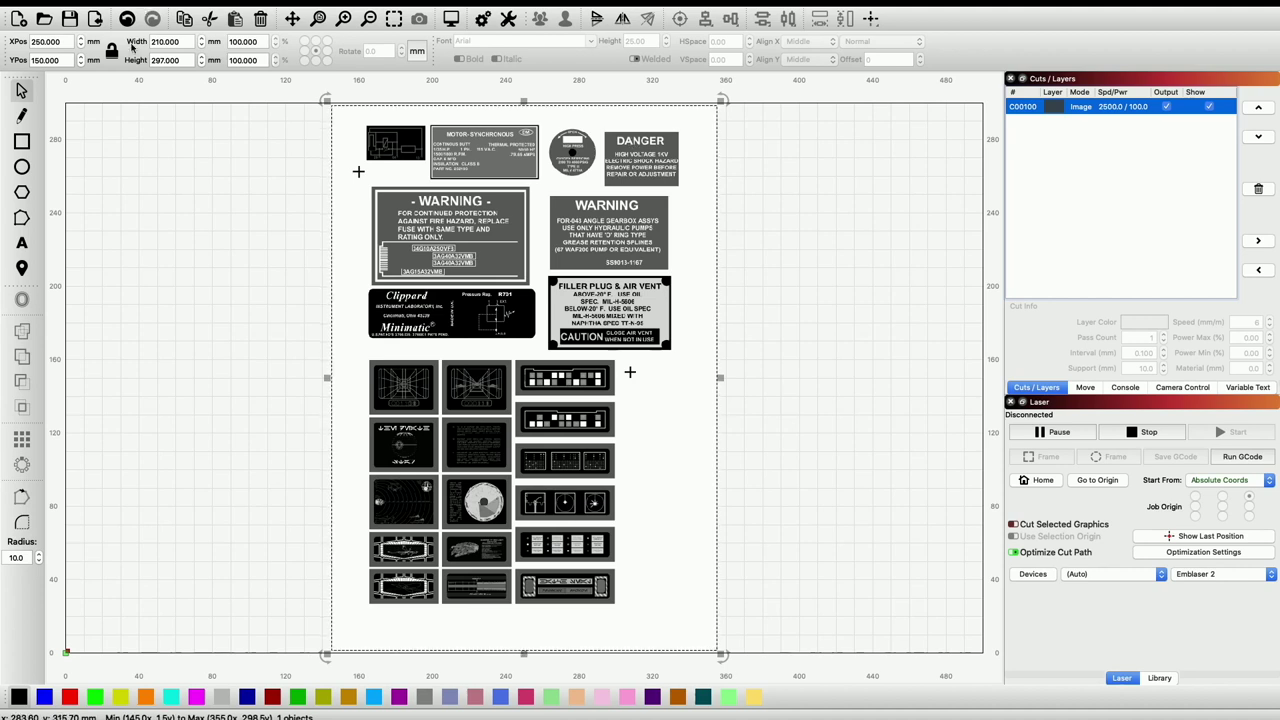
- Rotate the imported sheet image 90° clockwise and move it near the lower-left corner of the laser bed
{"action": "left_click", "coordinate": [390, 104]}
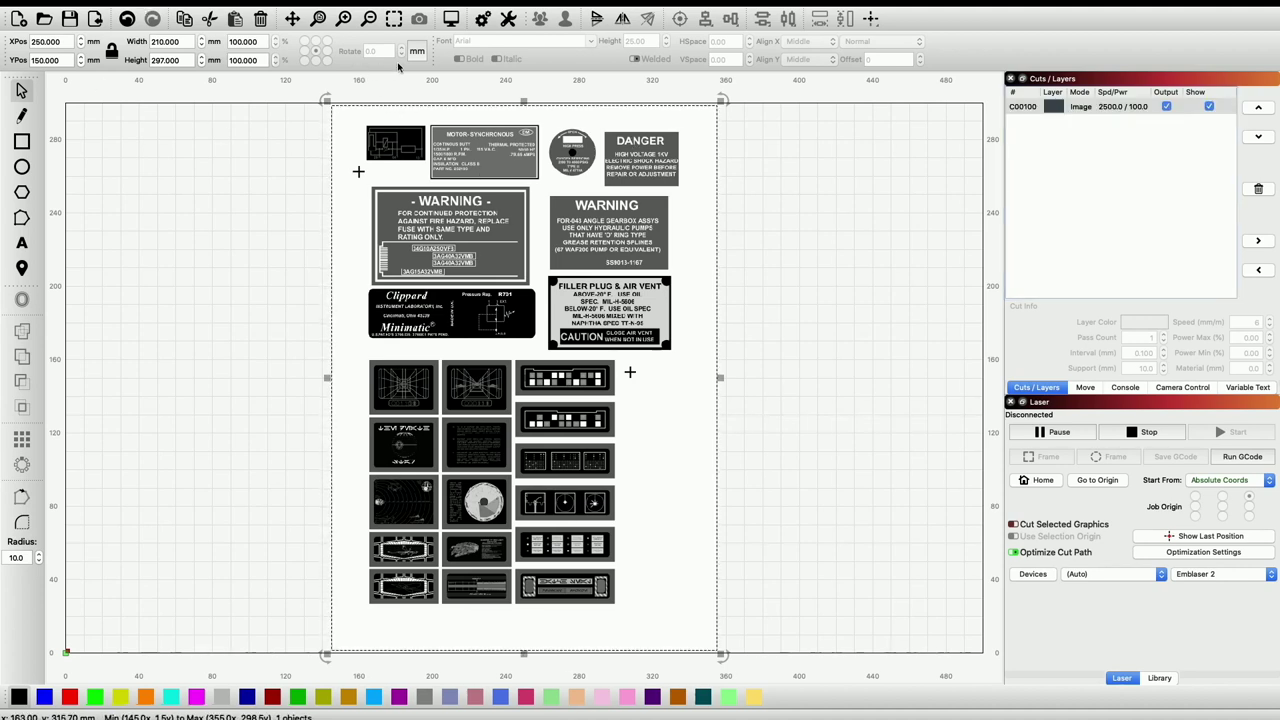
{"action": "left_click", "coordinate": [370, 51]}
{"action": "type", "text": "-90"}
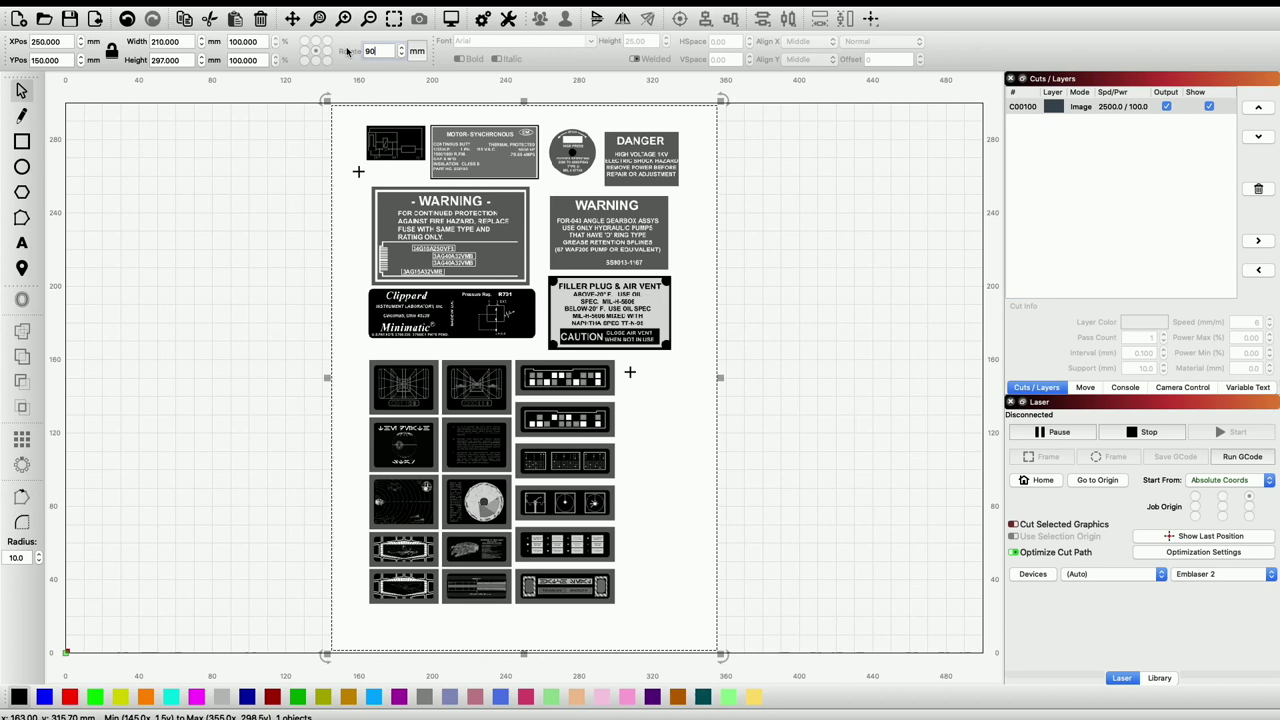
{"action": "key", "text": "Return"}
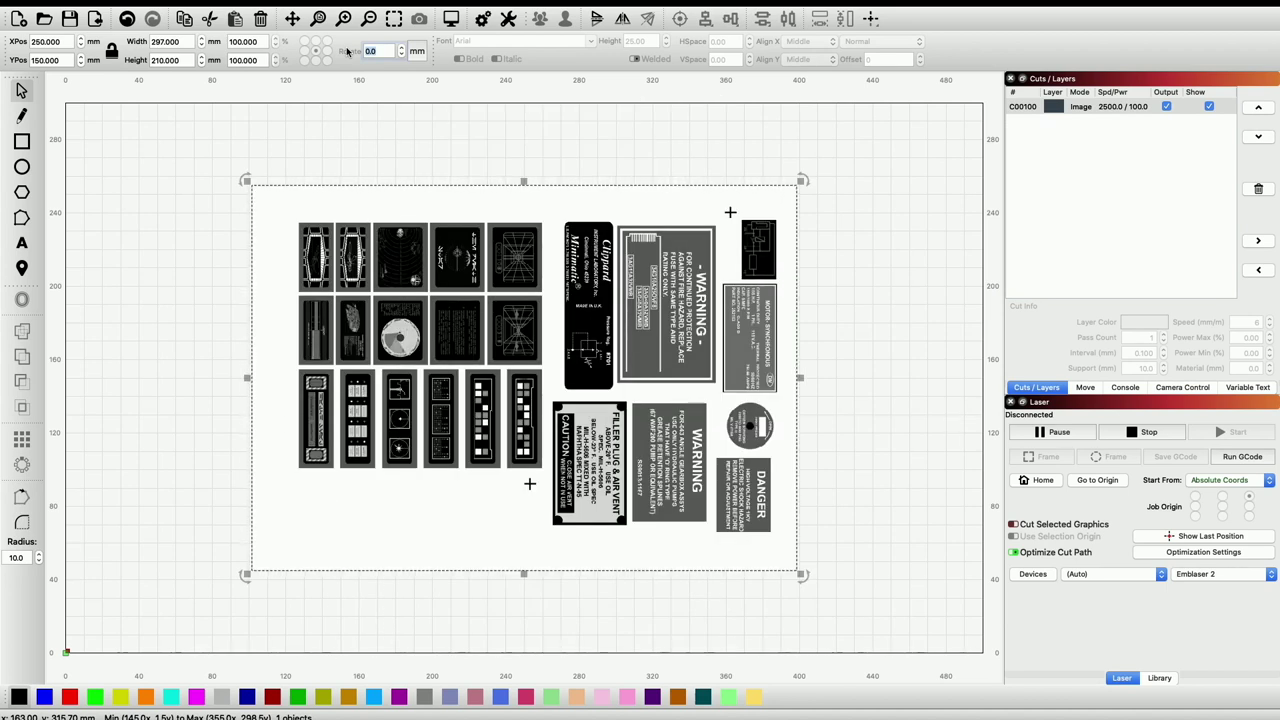
{"action": "left_click_drag", "start_coordinate": [332, 196], "coordinate": [157, 268]}
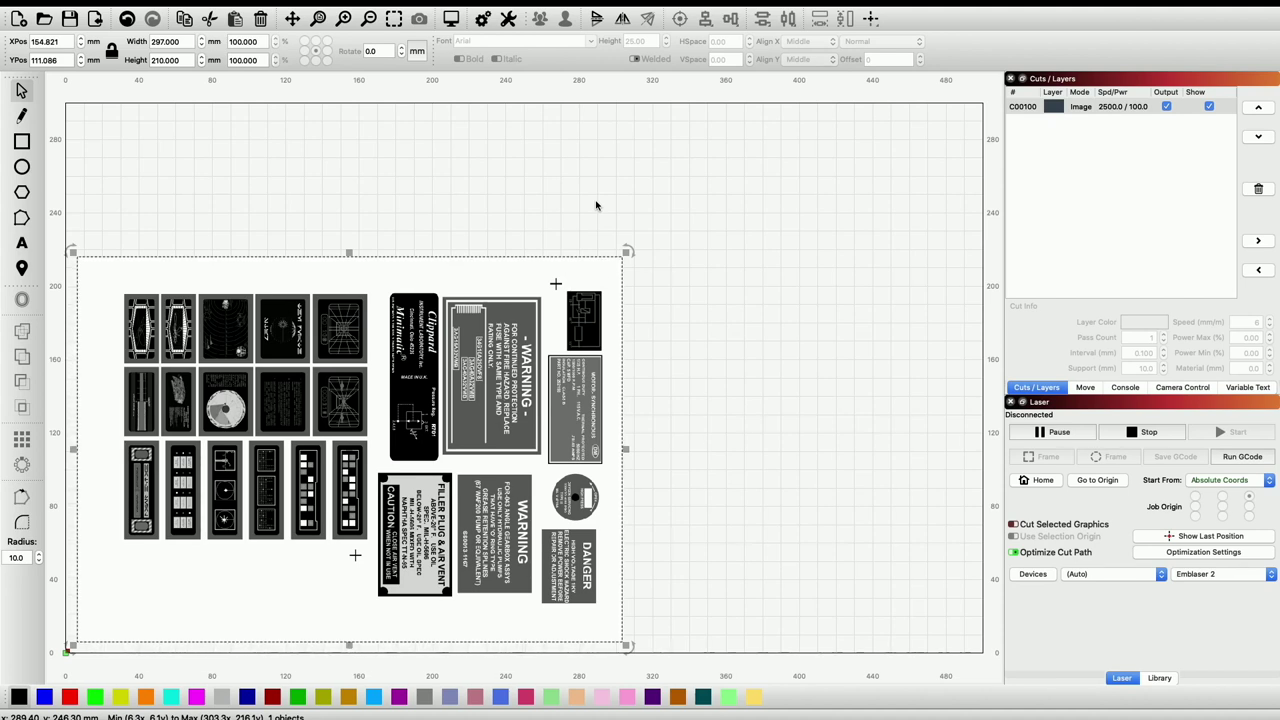
{"action": "left_click", "coordinate": [534, 215]}
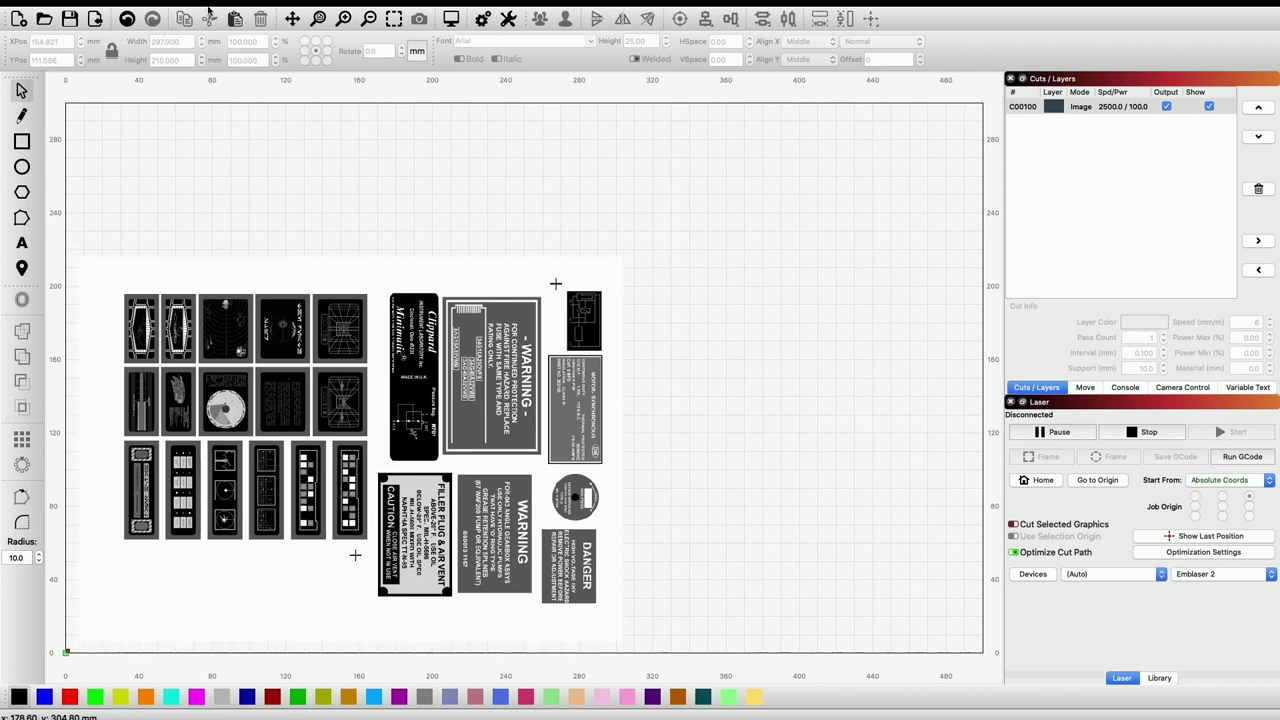
- Select the sticker sheet image and open Trace Image for it
{"action": "left_click", "coordinate": [163, 14]}
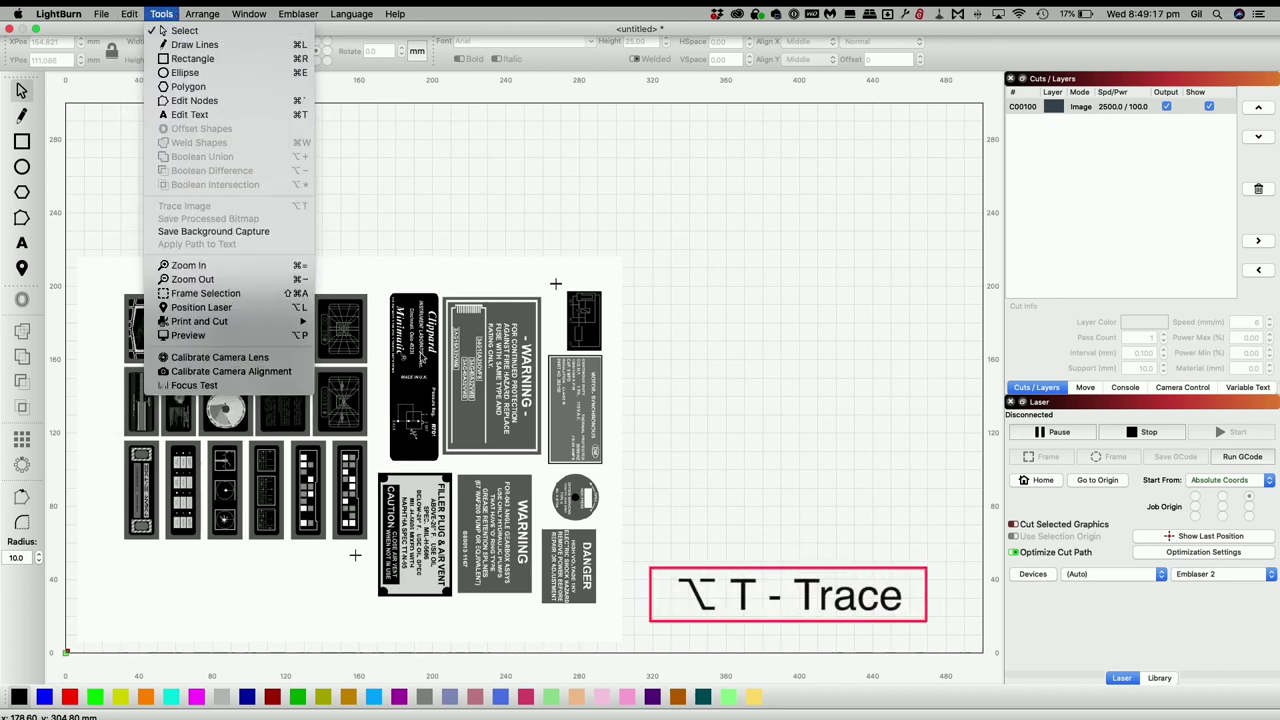
{"action": "left_click", "coordinate": [163, 30]}
{"action": "key", "text": "super+a"}
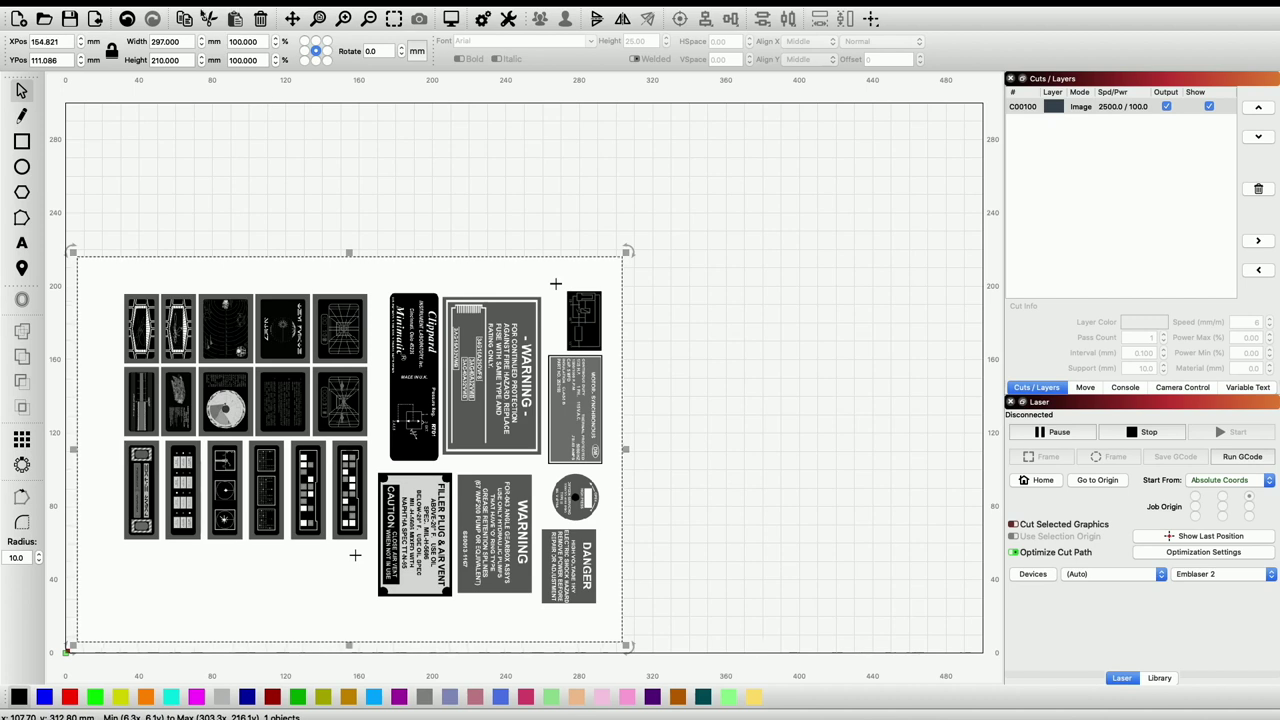
{"action": "left_click", "coordinate": [161, 13]}
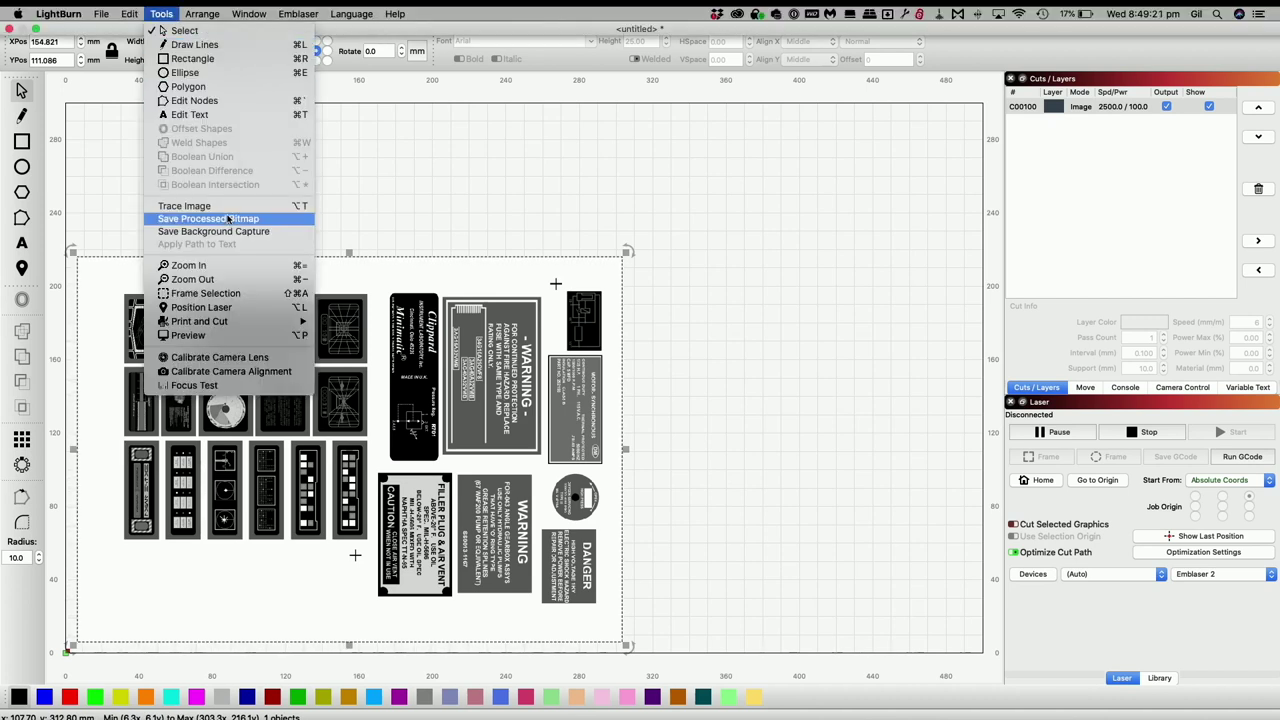
{"action": "left_click", "coordinate": [184, 206]}
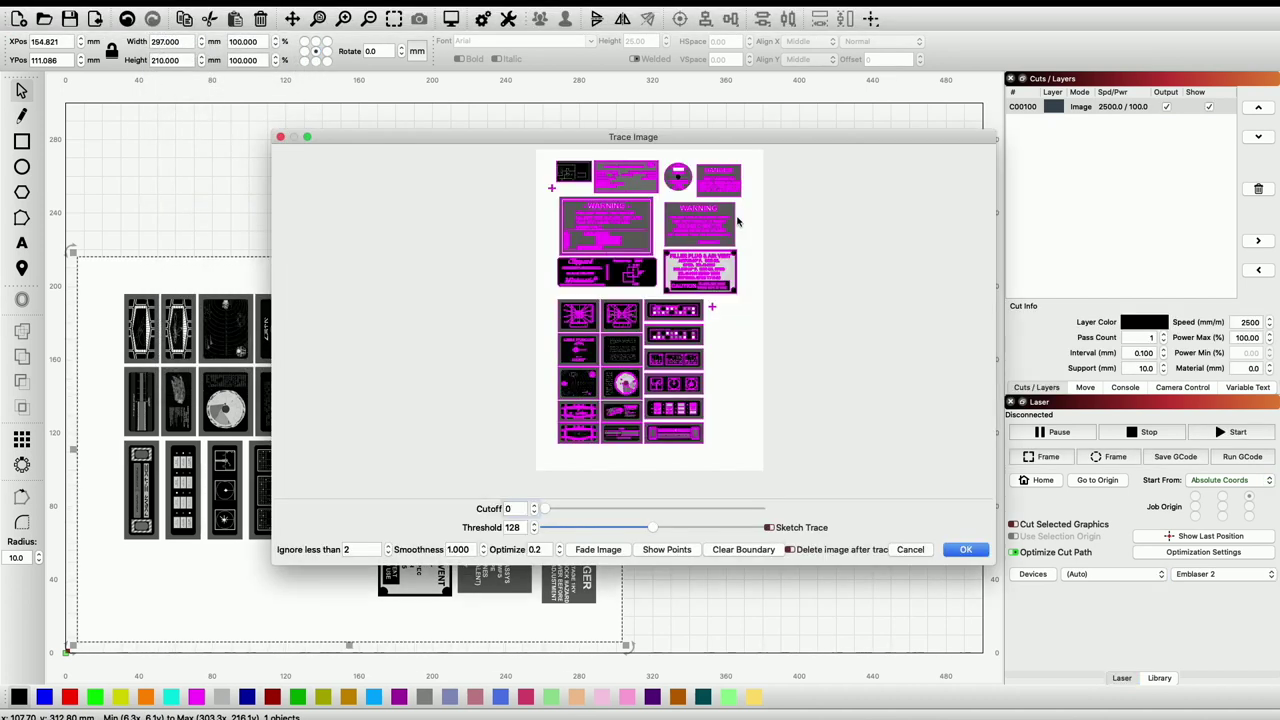